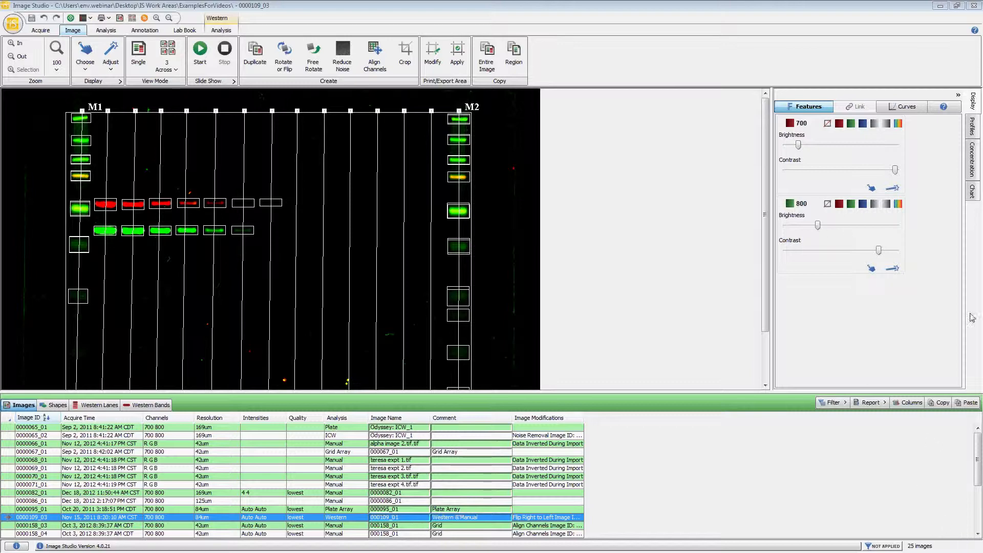
Show the chart for the current image and apply the Western Bands - Signal template
{"action": "left_click", "coordinate": [973, 194]}
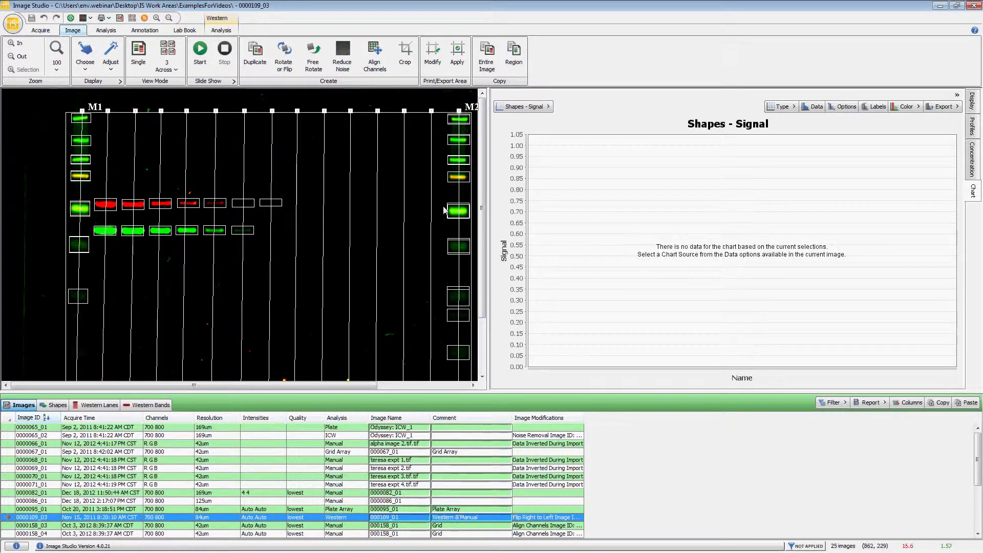
{"action": "left_click", "coordinate": [548, 107]}
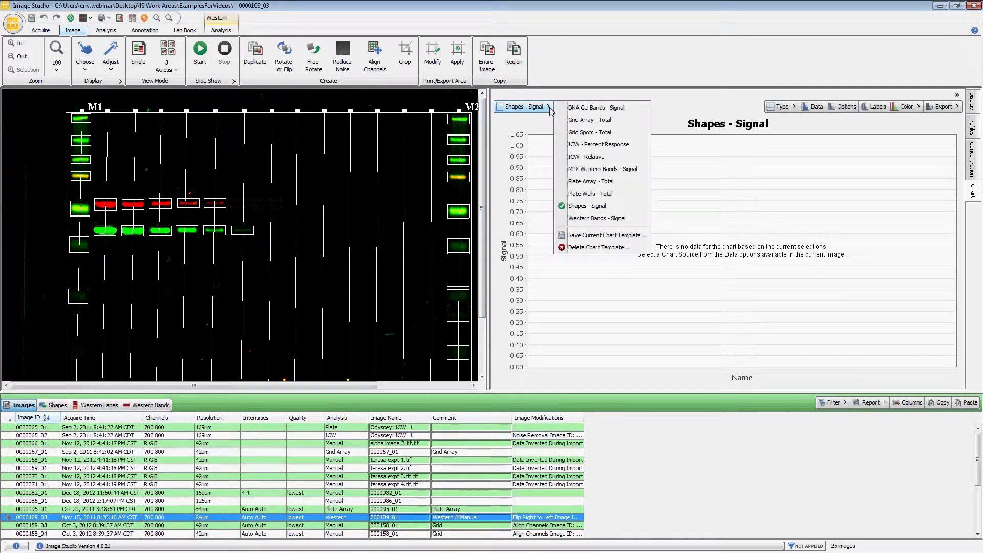
{"action": "left_click", "coordinate": [602, 221]}
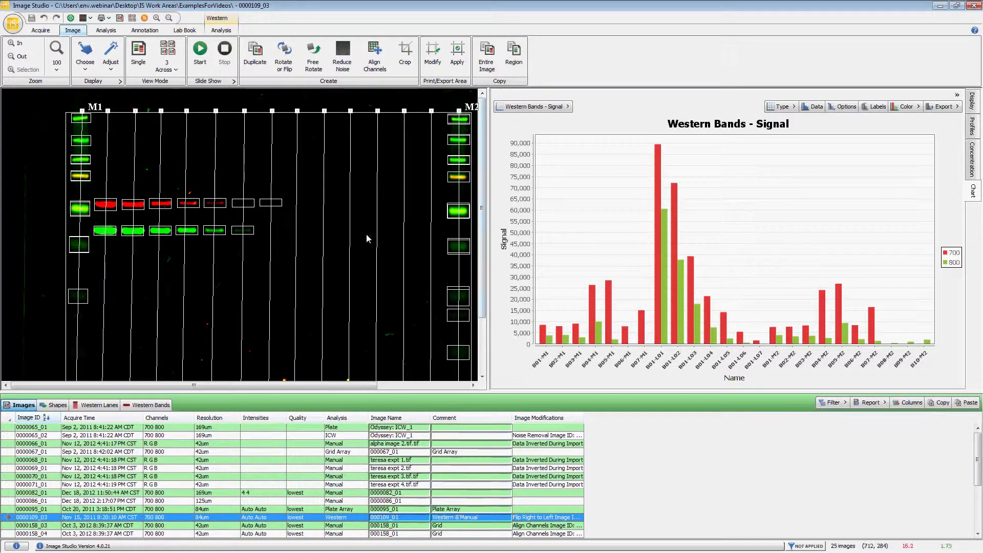
Highlight the band behind the 700 channel bar of B01-L01 in the chart, and clear the selection
{"action": "left_click", "coordinate": [656, 186]}
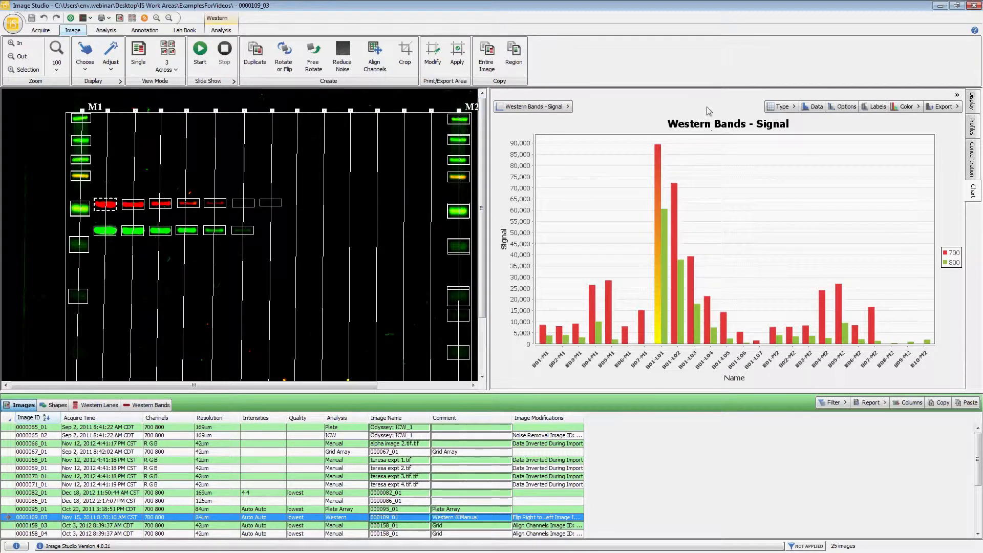
{"action": "left_click", "coordinate": [714, 202]}
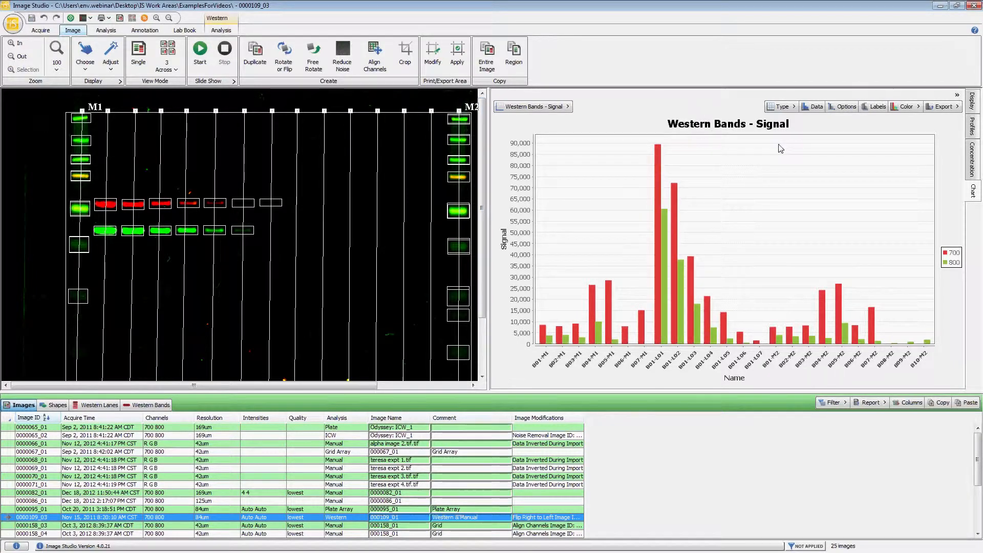
Try the Scatter Plot chart type and restore the Western Bands - Signal template
{"action": "left_click", "coordinate": [793, 107]}
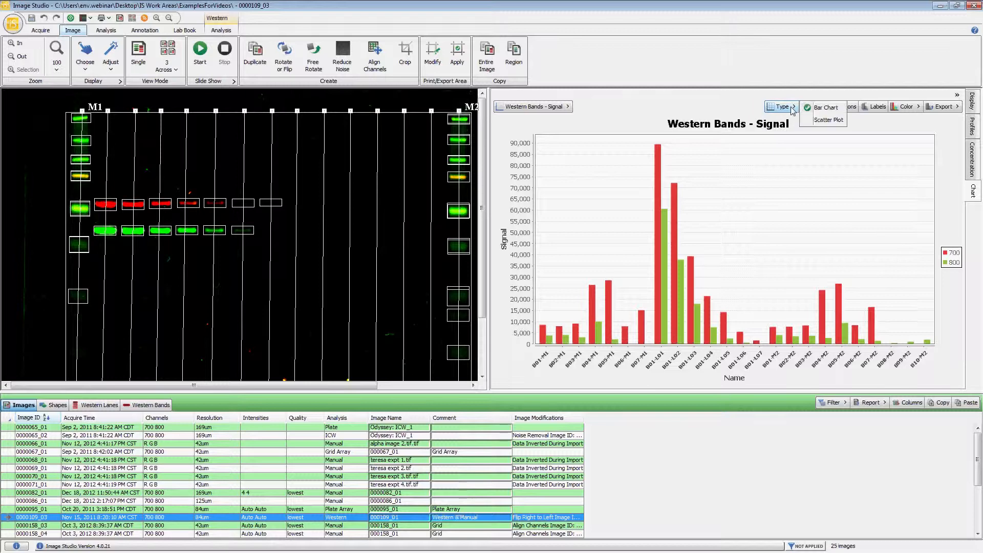
{"action": "left_click", "coordinate": [828, 121]}
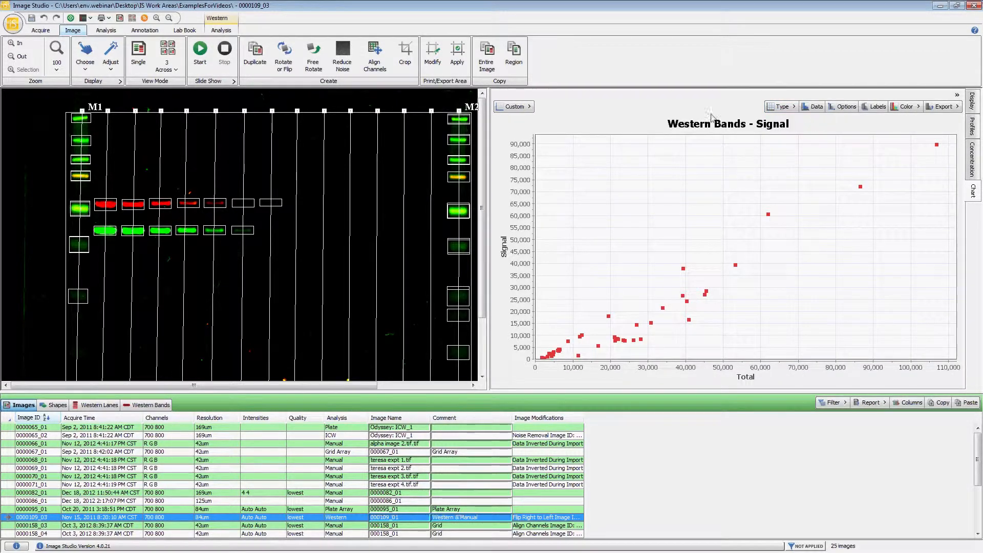
{"action": "left_click", "coordinate": [531, 107]}
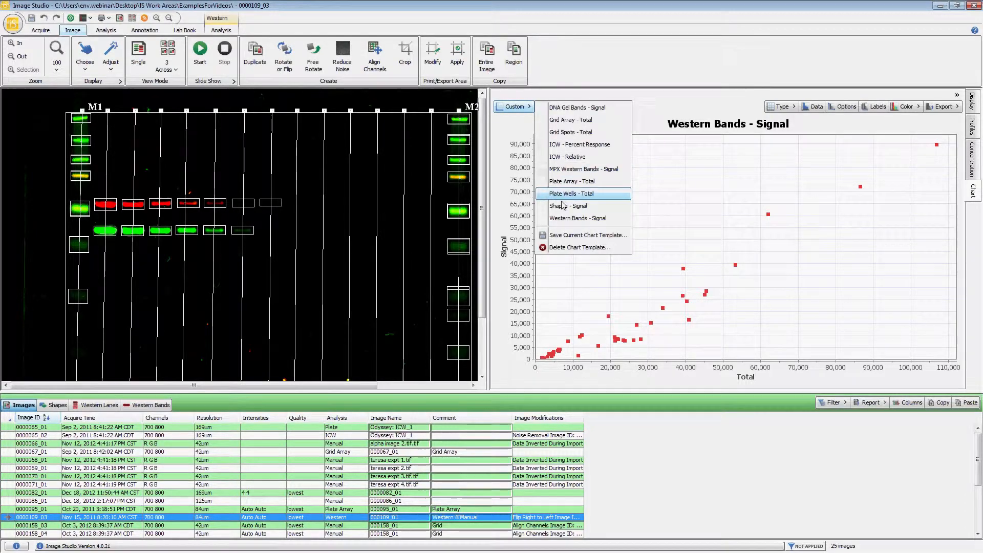
{"action": "left_click", "coordinate": [573, 218]}
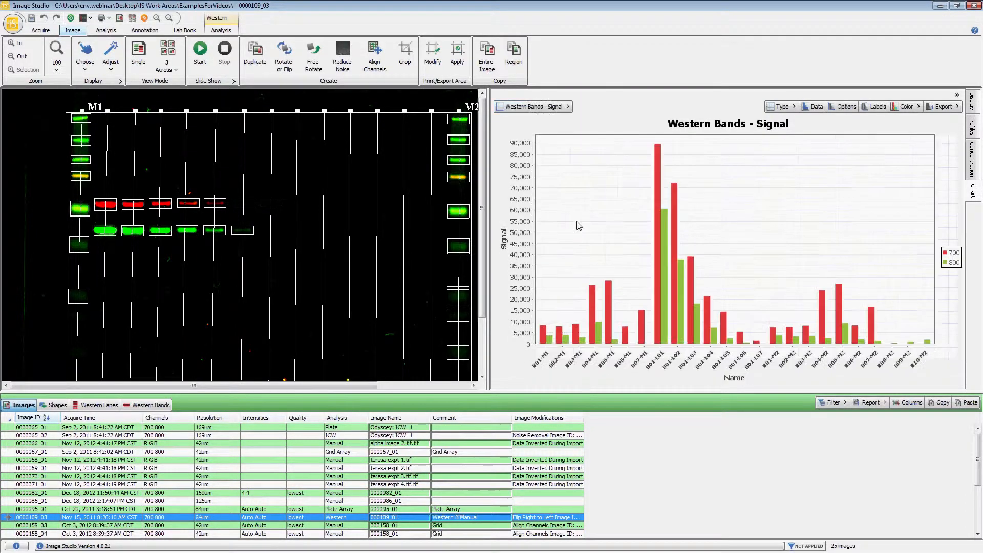
Review the chart's data settings, keeping Western Bands as source, Signal on the Y-axis and Name as category
{"action": "left_click", "coordinate": [813, 110]}
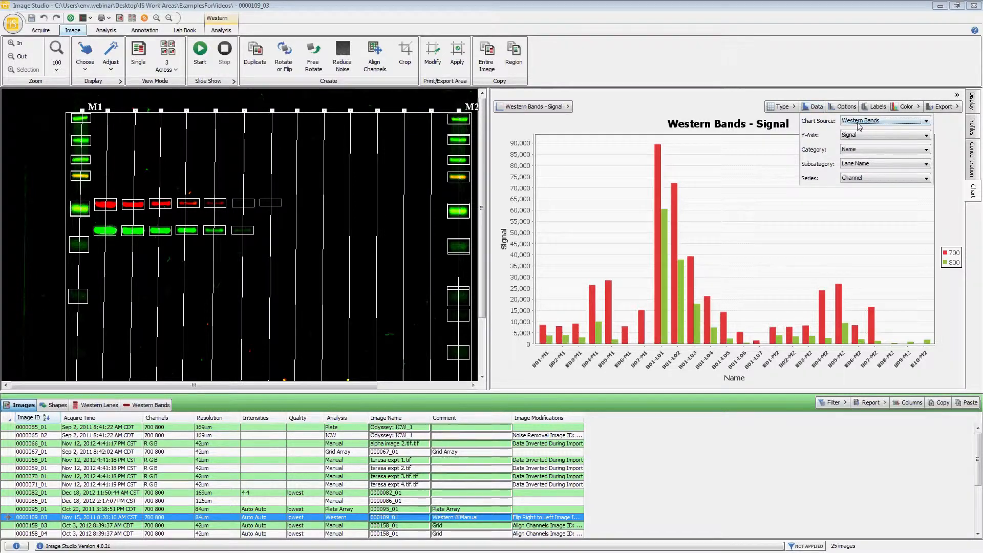
{"action": "left_click", "coordinate": [881, 120]}
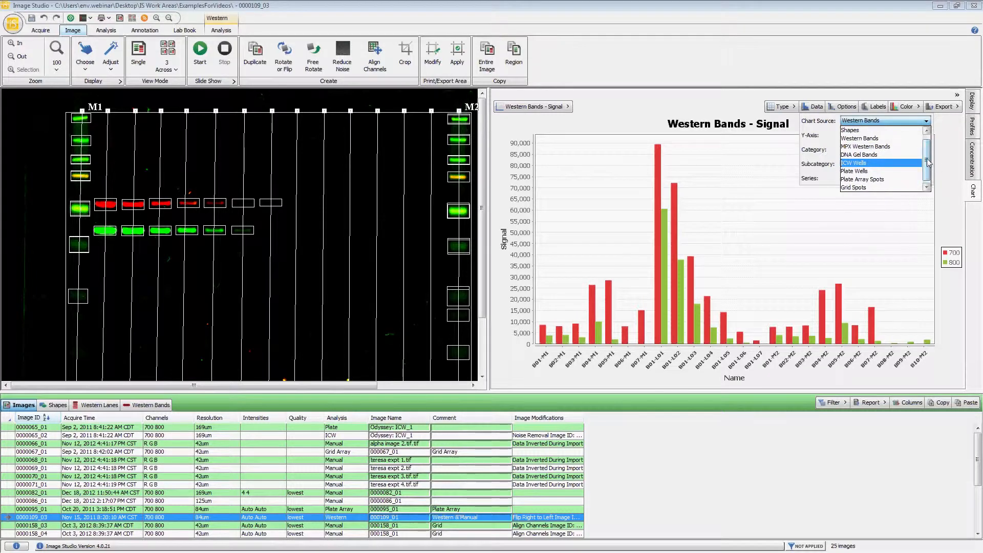
{"action": "left_click", "coordinate": [871, 130]}
{"action": "left_click", "coordinate": [881, 136]}
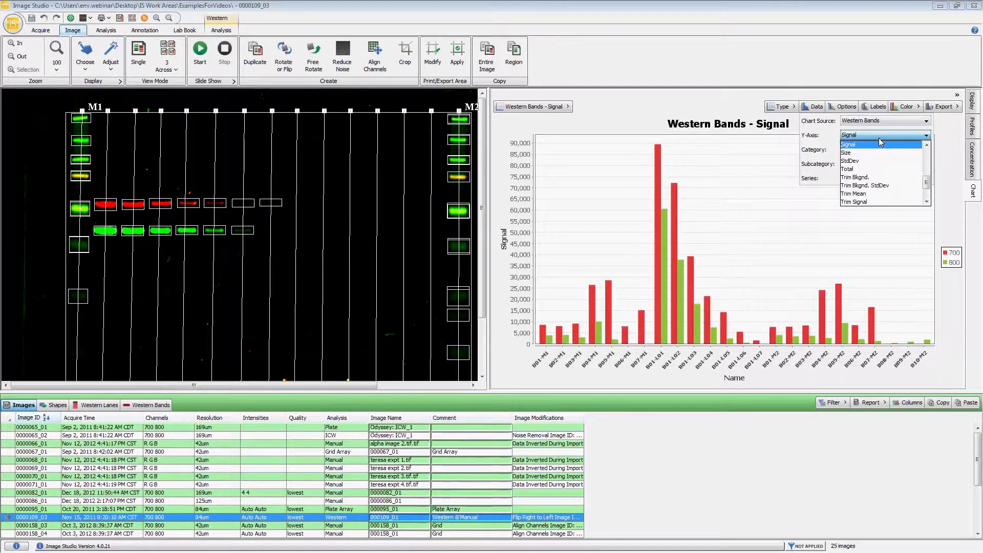
{"action": "left_click", "coordinate": [873, 145]}
{"action": "left_click", "coordinate": [868, 149]}
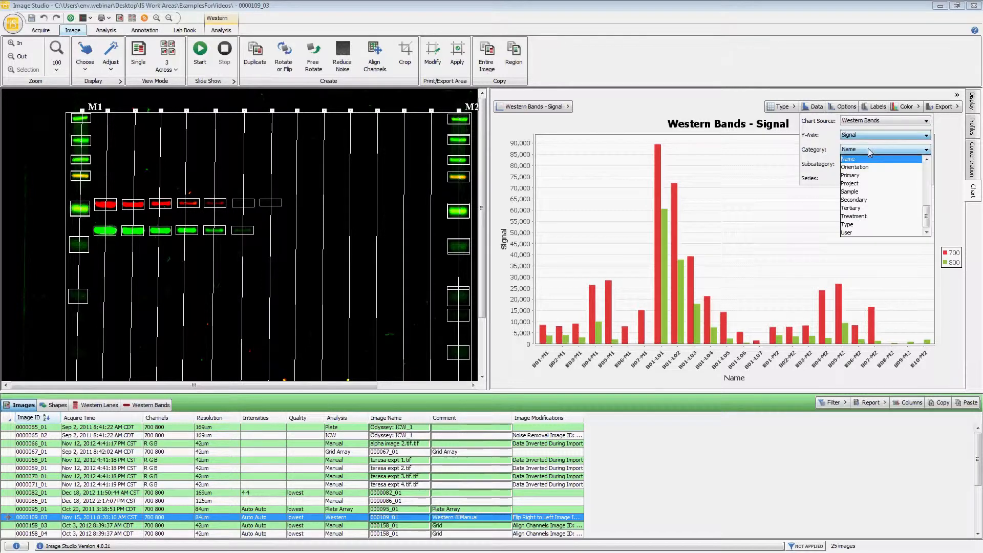
{"action": "left_click", "coordinate": [865, 158]}
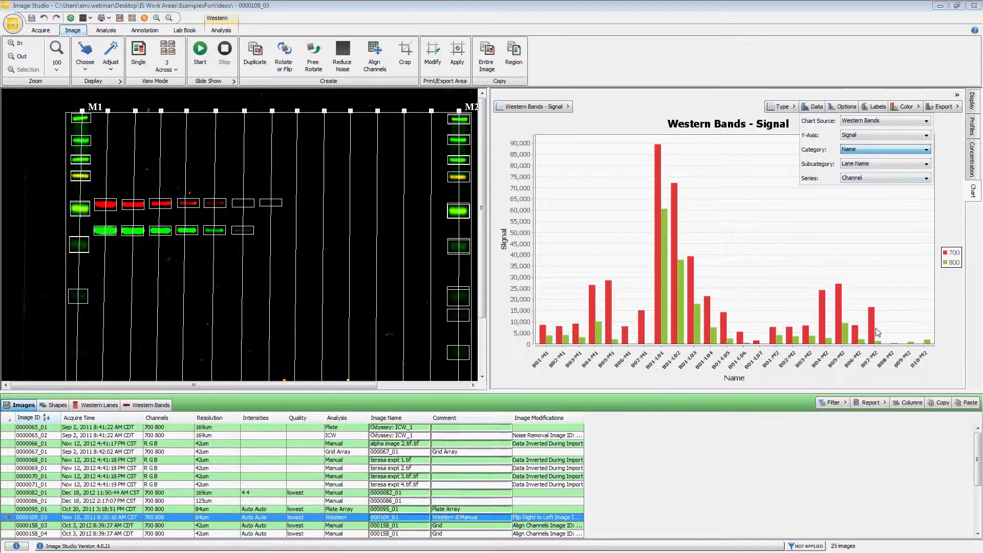
{"action": "left_click", "coordinate": [846, 105]}
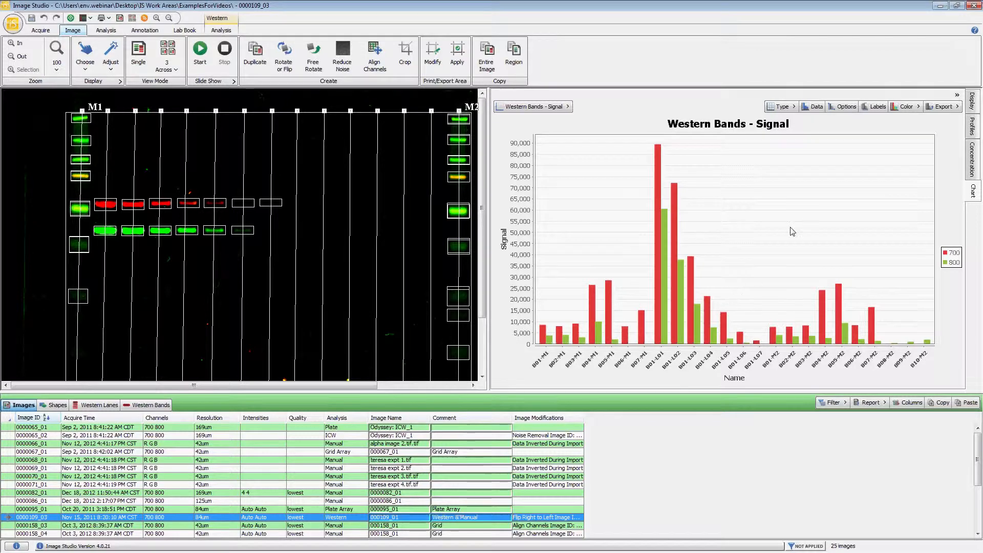
Try the log scale and the thousands scale on the chart's Y-axis, and set the scale back to None
{"action": "left_click", "coordinate": [840, 107]}
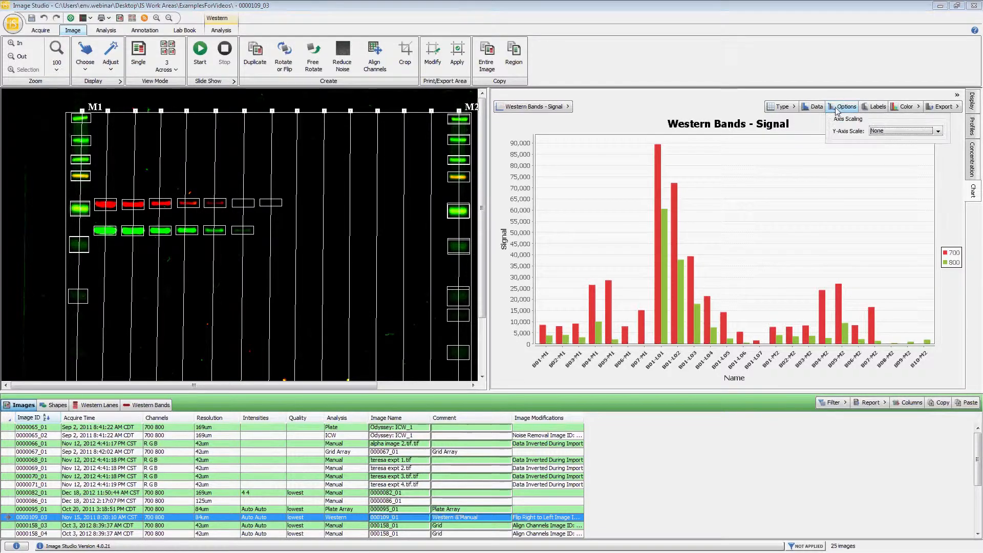
{"action": "left_click", "coordinate": [886, 132]}
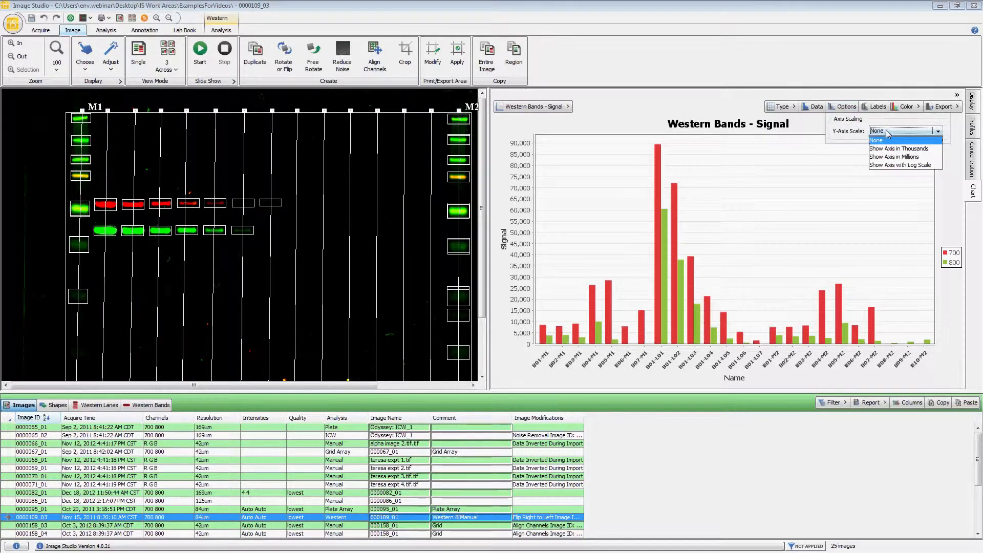
{"action": "left_click", "coordinate": [893, 166]}
{"action": "left_click", "coordinate": [895, 132]}
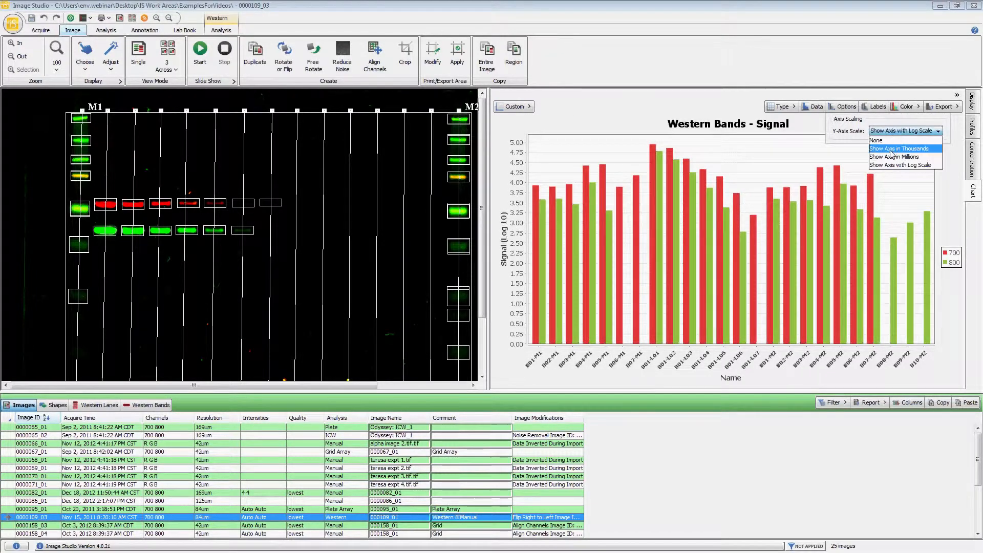
{"action": "left_click", "coordinate": [893, 150]}
{"action": "left_click", "coordinate": [894, 133]}
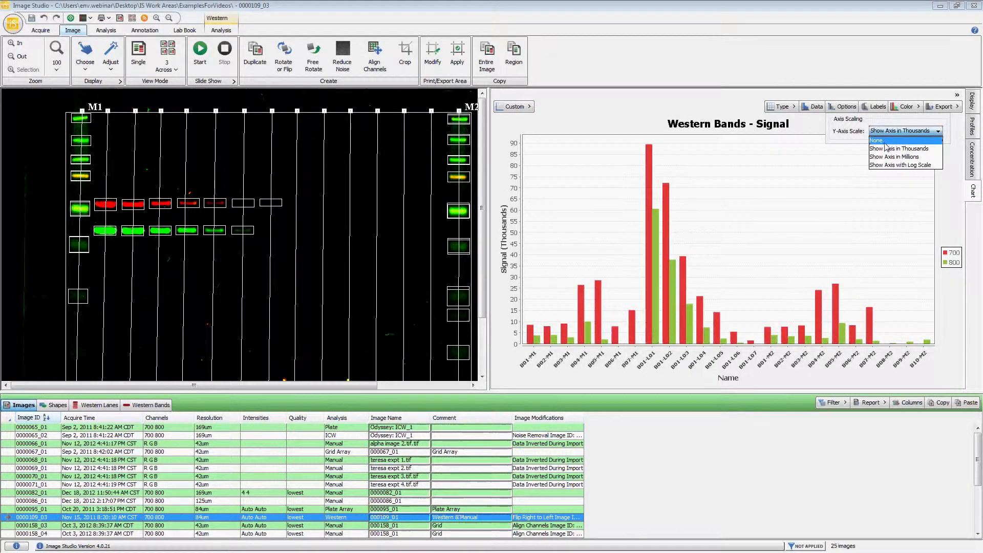
{"action": "left_click", "coordinate": [886, 141]}
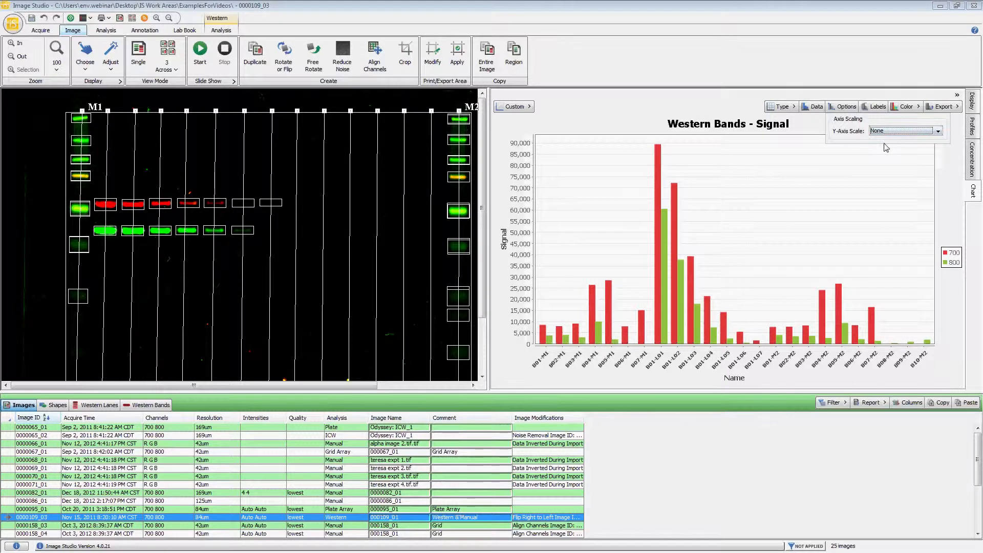
{"action": "left_click", "coordinate": [848, 108]}
{"action": "left_click", "coordinate": [848, 108]}
{"action": "left_click", "coordinate": [857, 98]}
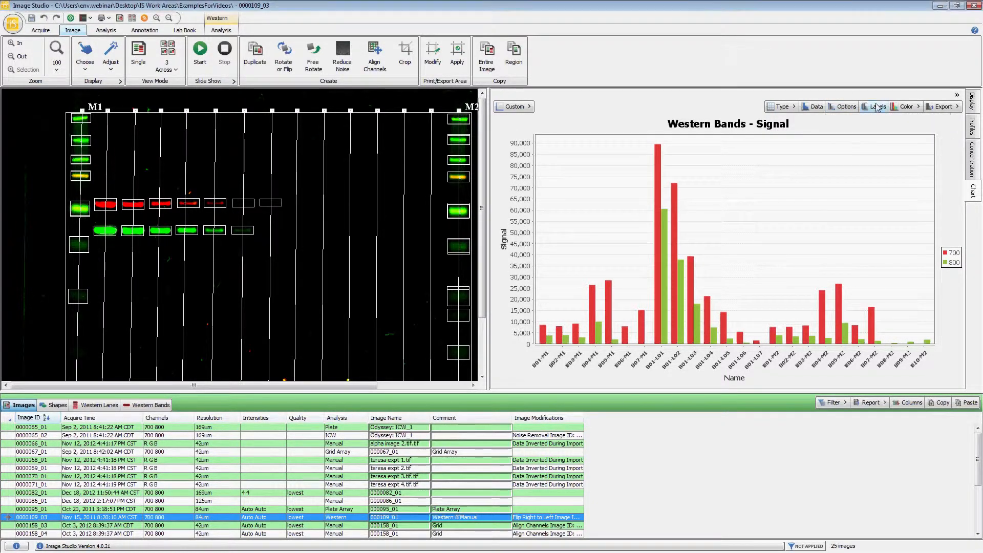
Examine the chart's editable title and axis labels, selecting the title text without changing it
{"action": "left_click", "coordinate": [879, 110]}
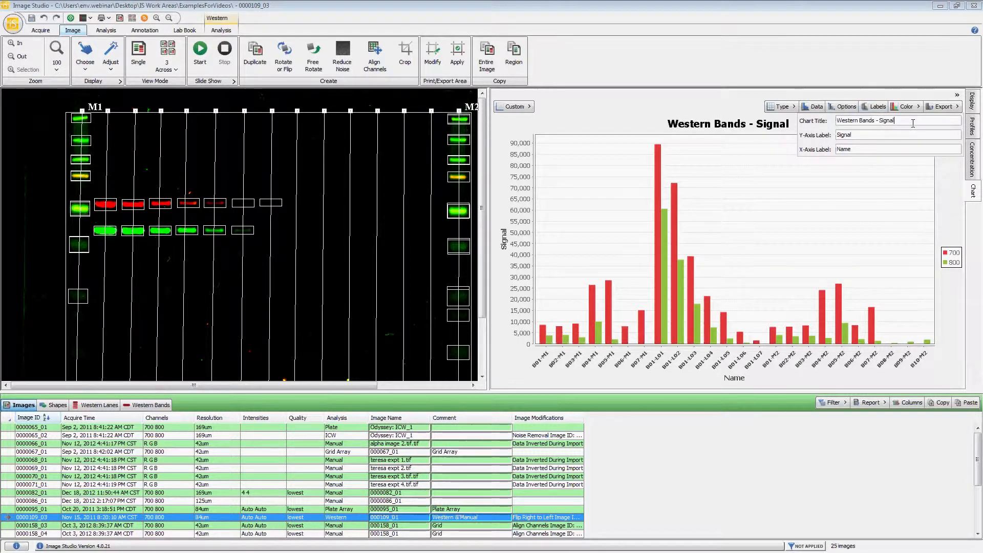
{"action": "left_click_drag", "start_coordinate": [897, 123], "coordinate": [832, 121]}
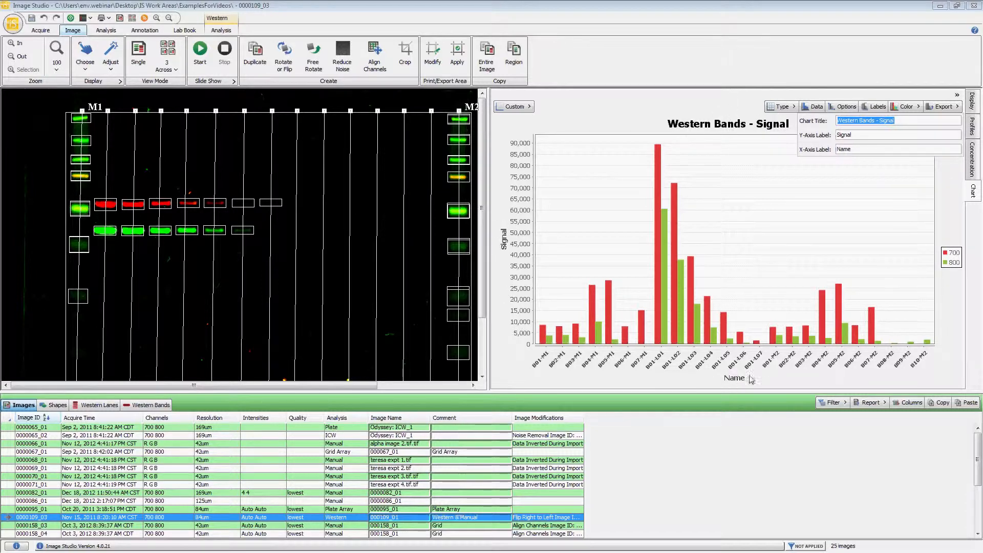
{"action": "left_click", "coordinate": [775, 76]}
Try the grayscale, green-purple and orange color styles on the chart, and return to the red-green style
{"action": "left_click", "coordinate": [897, 109]}
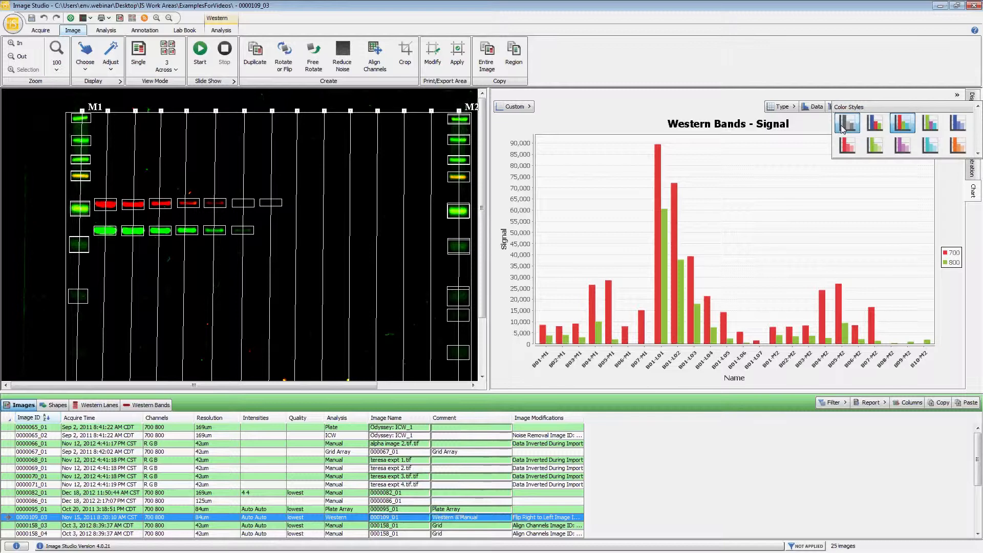
{"action": "left_click", "coordinate": [848, 122]}
{"action": "left_click", "coordinate": [897, 108]}
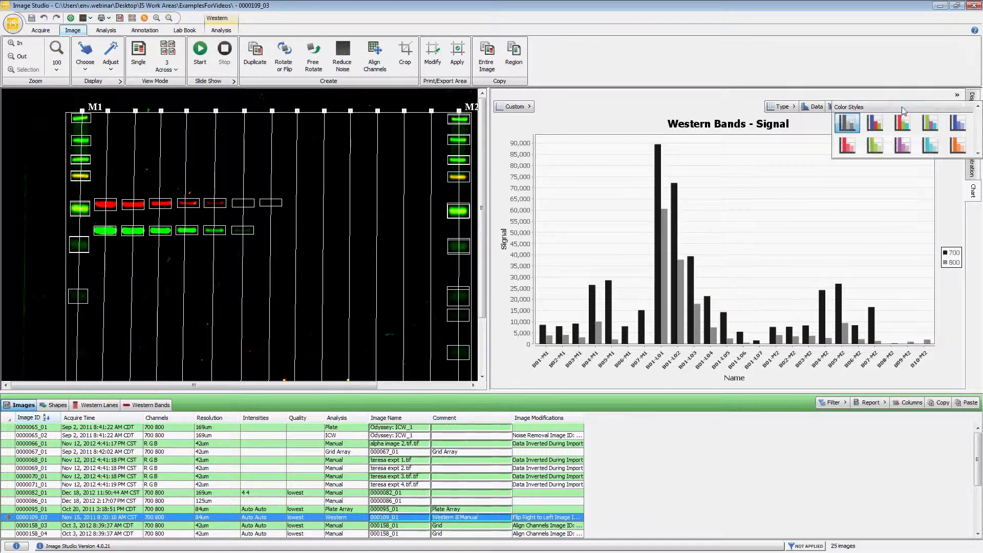
{"action": "left_click", "coordinate": [917, 117]}
{"action": "left_click", "coordinate": [915, 107]}
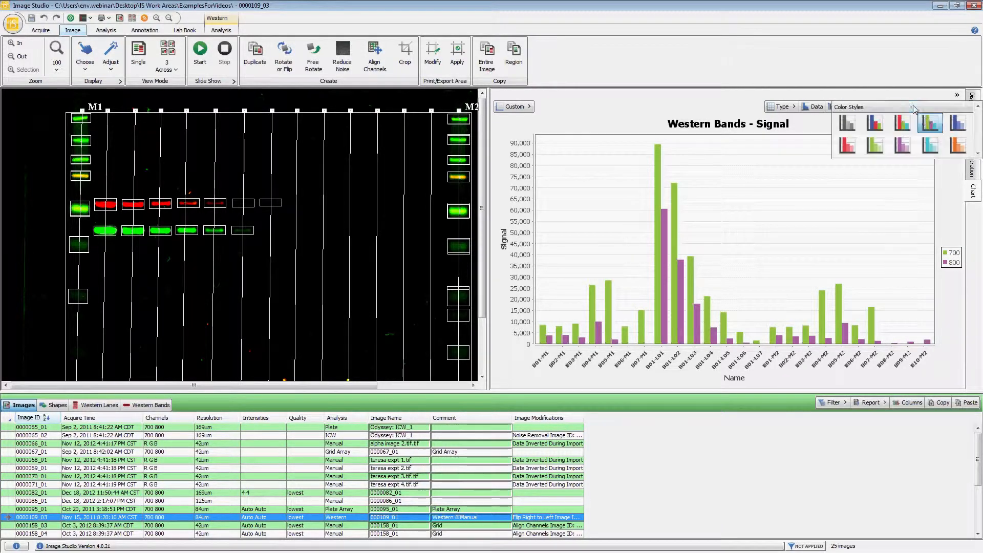
{"action": "left_click", "coordinate": [955, 151]}
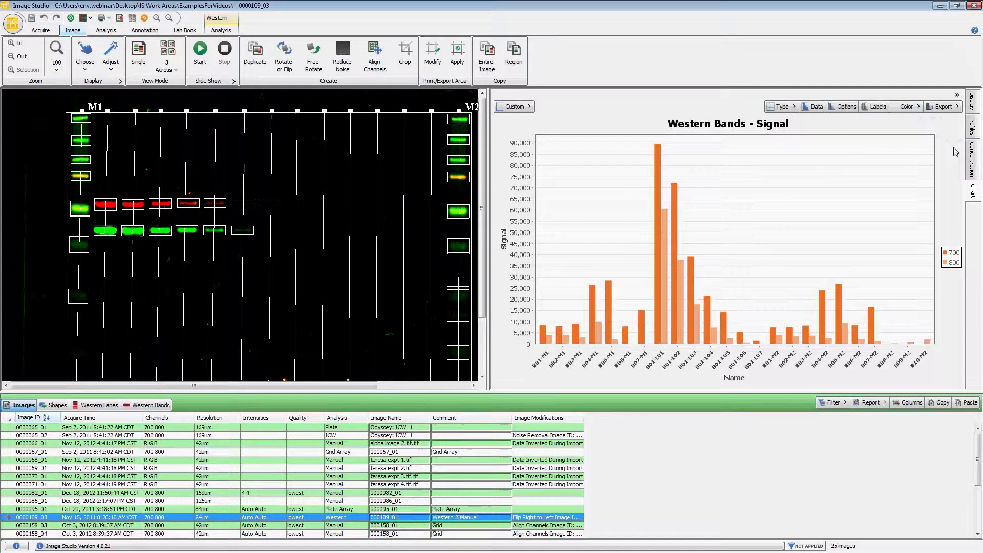
{"action": "left_click", "coordinate": [901, 107]}
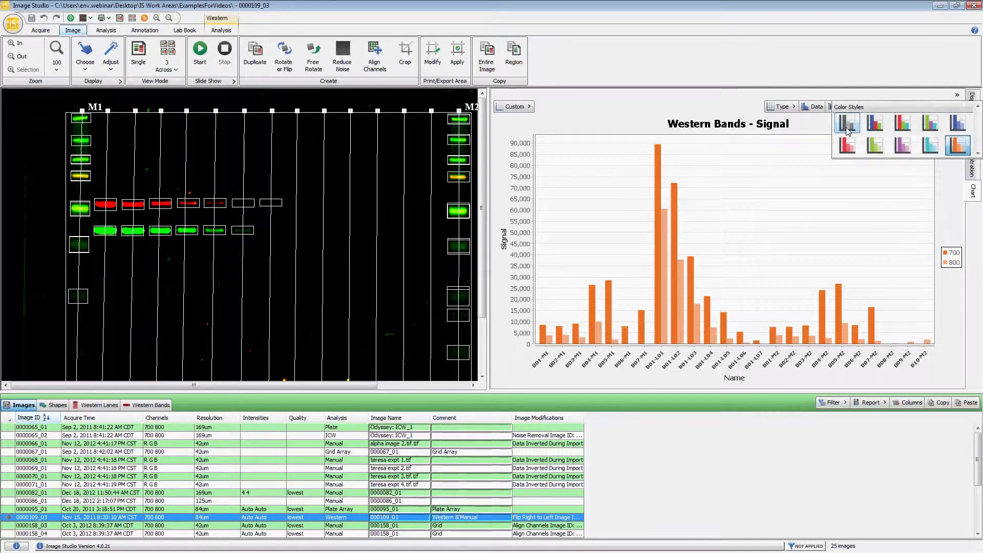
{"action": "left_click", "coordinate": [901, 130]}
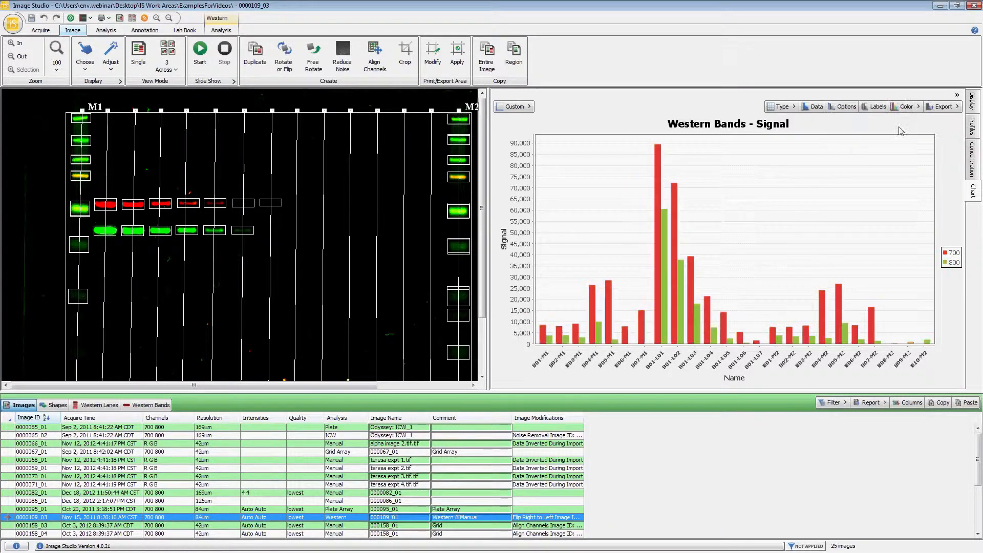
Look at the export choices available for the chart
{"action": "left_click", "coordinate": [949, 112]}
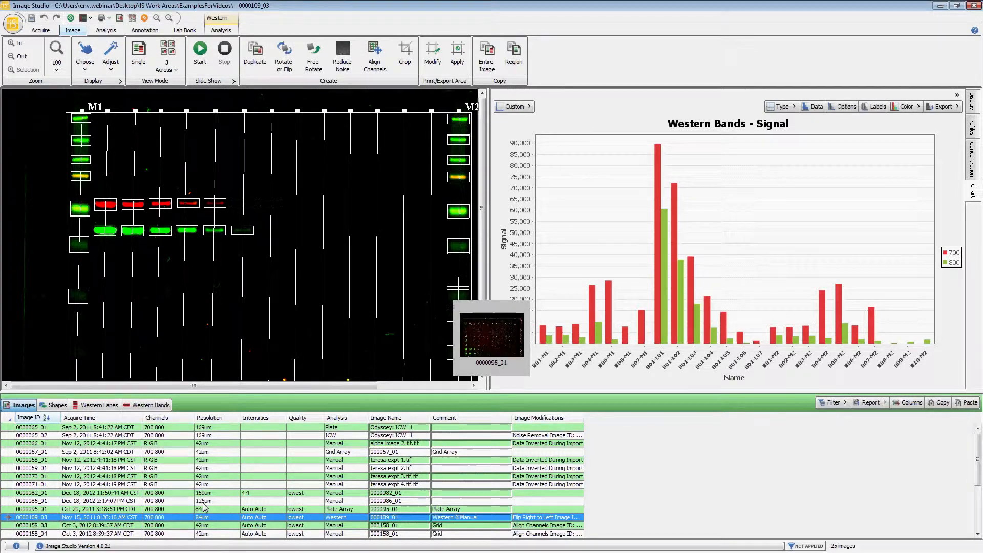
Open image 9999999_01 from the image list and chart it with the Shapes - Signal template
{"action": "scroll", "coordinate": [164, 518], "scroll_direction": "down", "scroll_amount": 4}
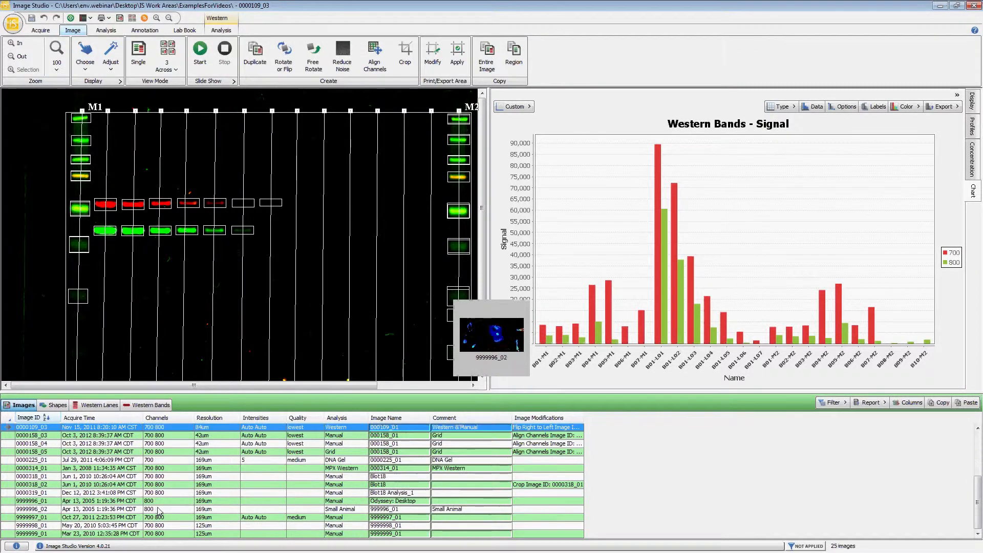
{"action": "left_click", "coordinate": [153, 534]}
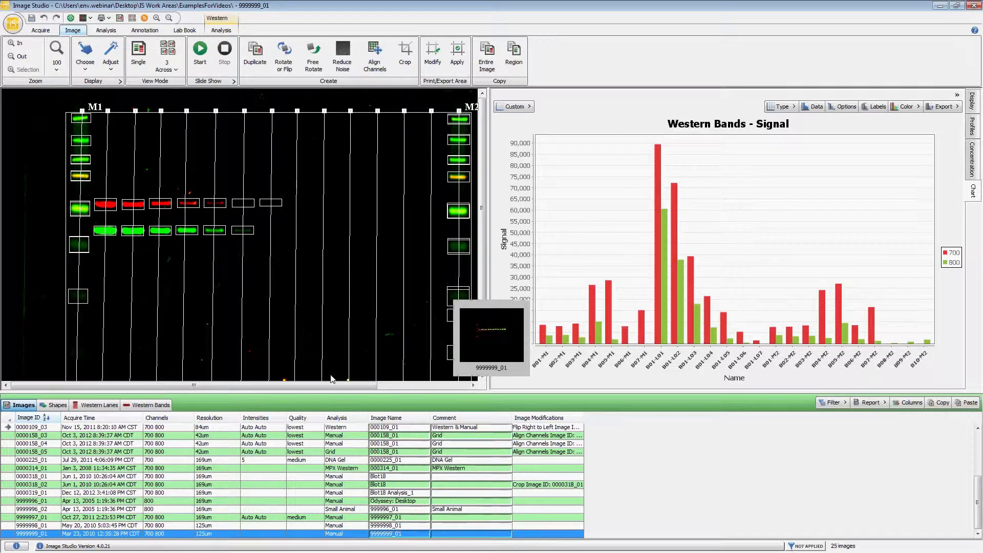
{"action": "left_click", "coordinate": [528, 112]}
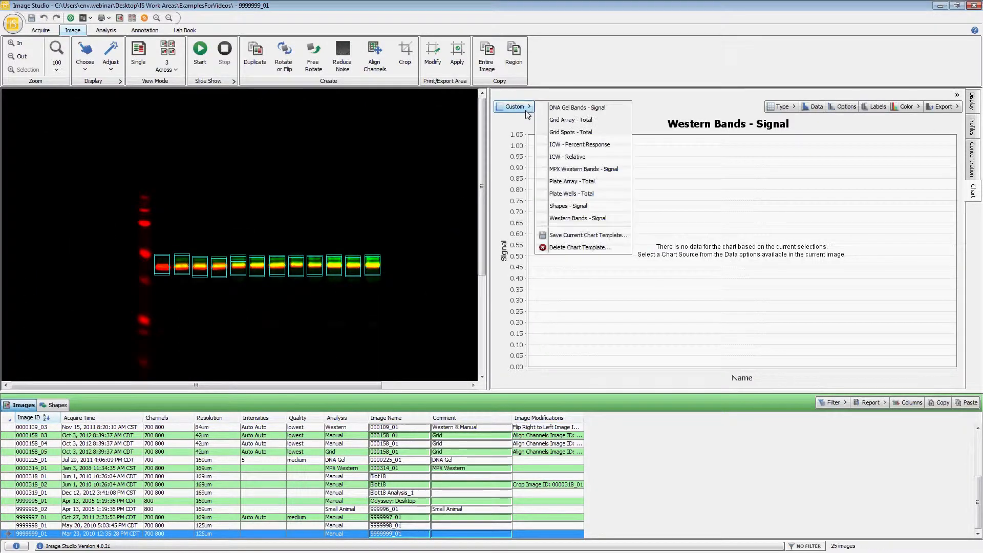
{"action": "left_click", "coordinate": [578, 206]}
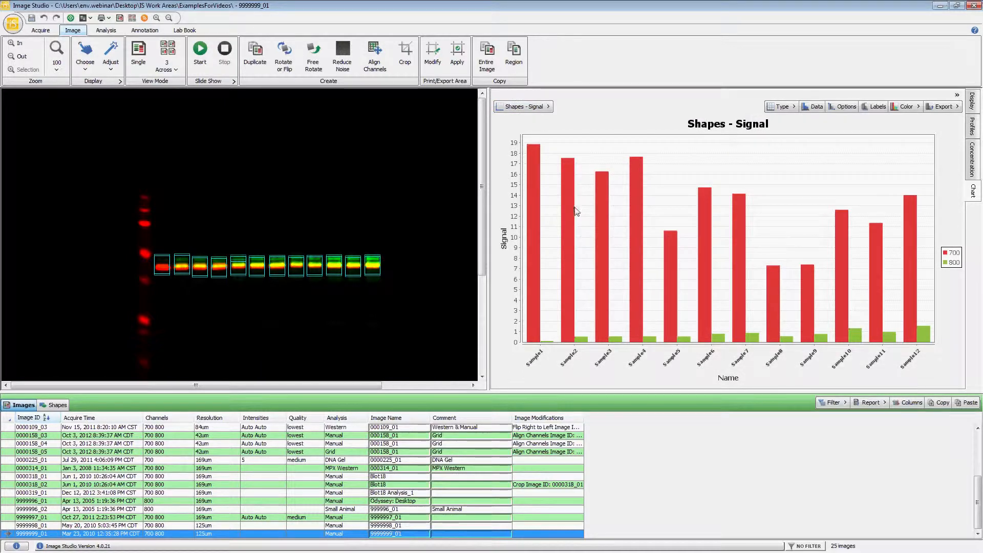
Try the chart as a scatter plot, look at the template-saving option, and return to the Shapes - Signal template
{"action": "left_click", "coordinate": [770, 107]}
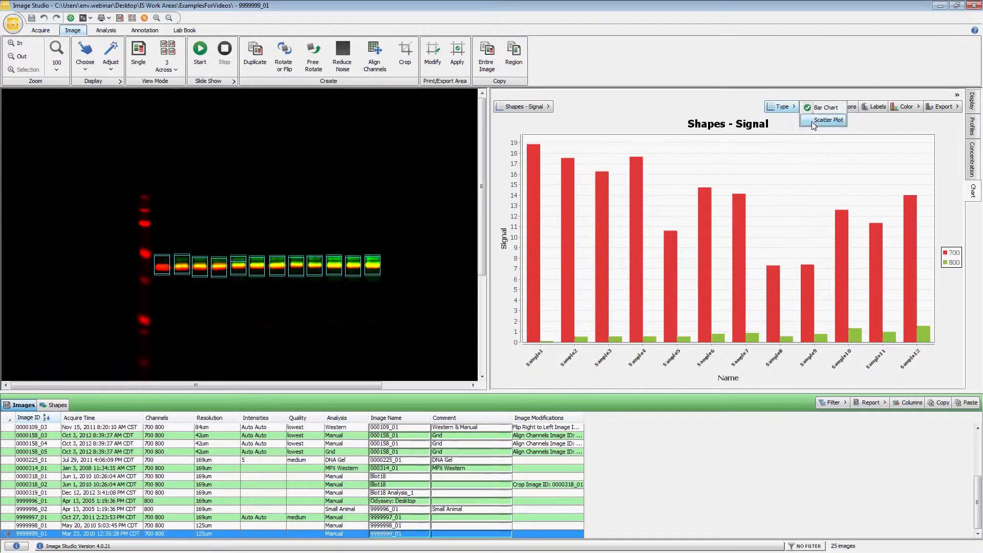
{"action": "left_click", "coordinate": [827, 120]}
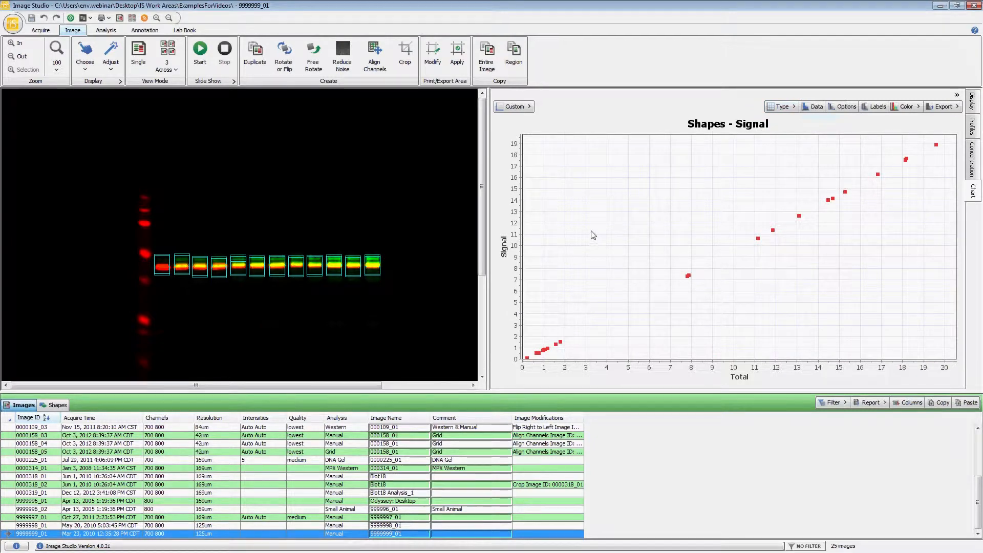
{"action": "left_click", "coordinate": [528, 109]}
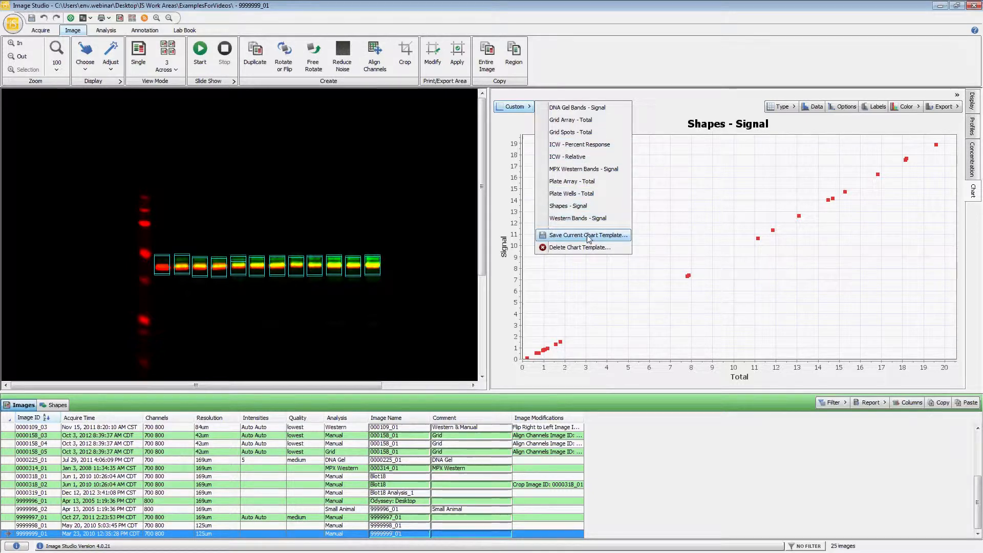
{"action": "left_click", "coordinate": [658, 124]}
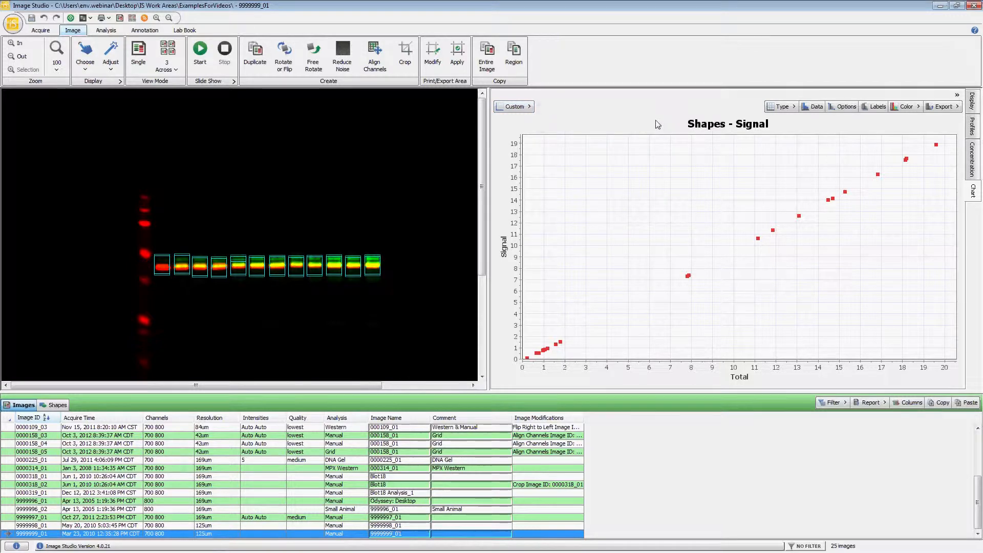
{"action": "left_click", "coordinate": [532, 109]}
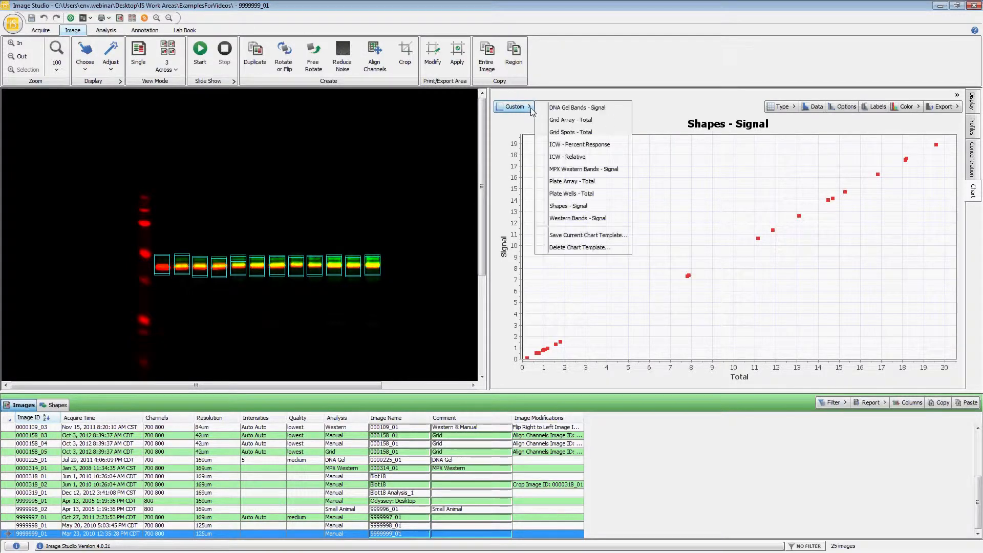
{"action": "left_click", "coordinate": [564, 207]}
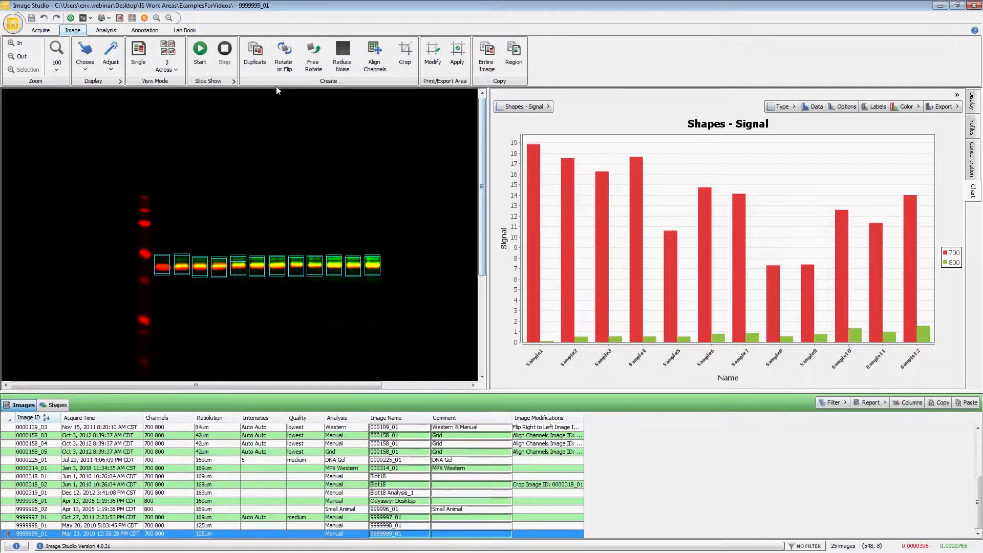
Set the lab book layout to Shapes Lab Book
{"action": "left_click", "coordinate": [184, 30]}
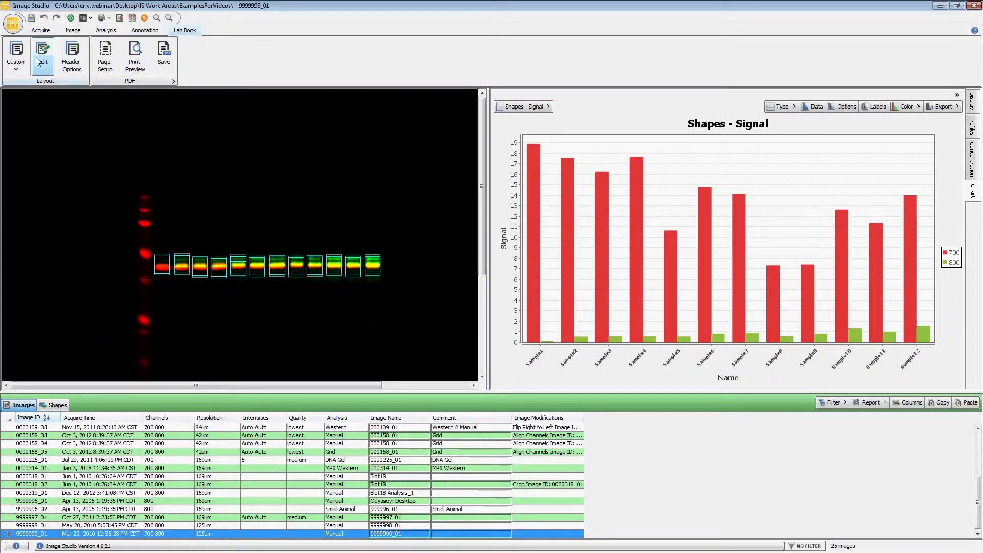
{"action": "left_click", "coordinate": [16, 55]}
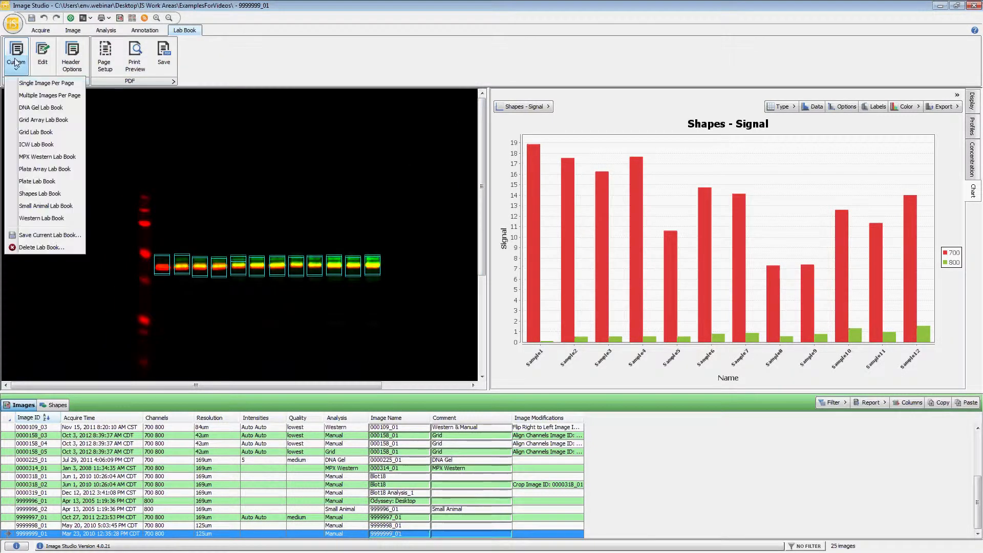
{"action": "left_click", "coordinate": [54, 194]}
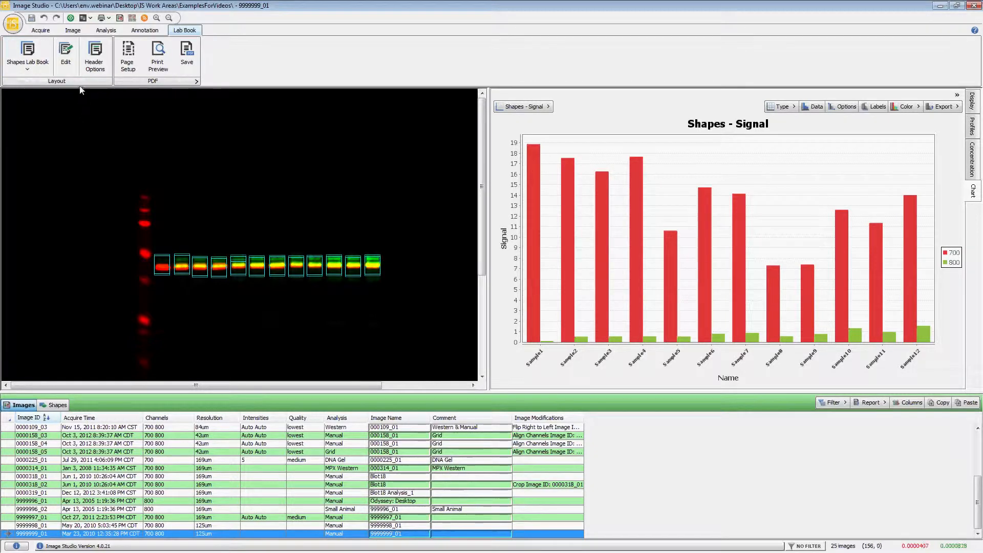
Examine the full-width and half-width Chart View items available for the lab book layout, leaving the layout editor without adding any
{"action": "left_click", "coordinate": [71, 74]}
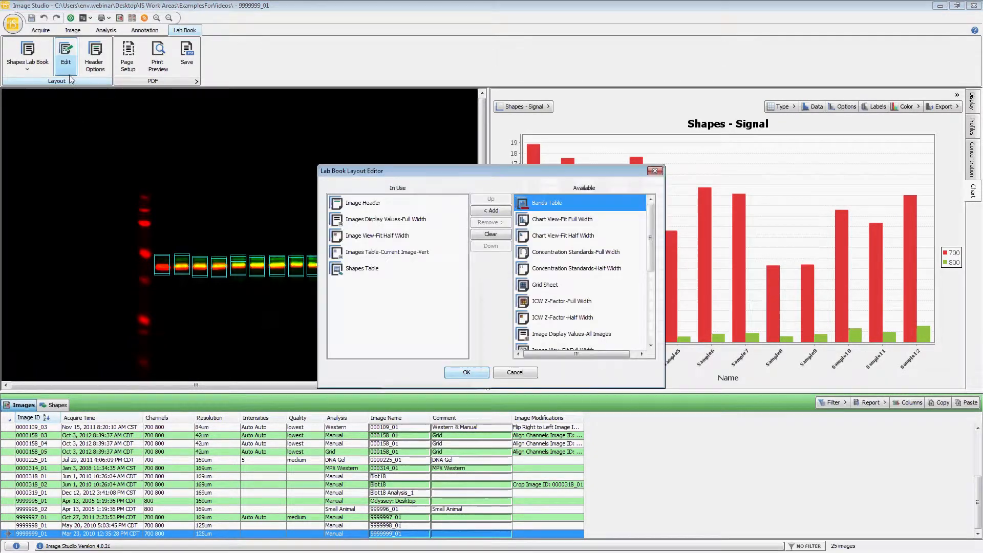
{"action": "left_click", "coordinate": [583, 237]}
{"action": "left_click", "coordinate": [585, 220]}
{"action": "left_click", "coordinate": [583, 236]}
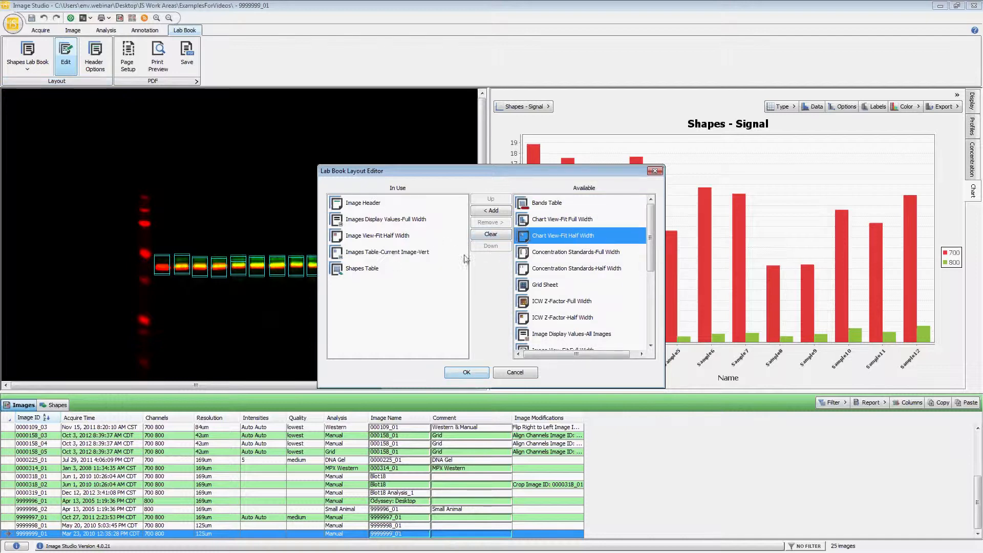
{"action": "mouse_move", "coordinate": [385, 229]}
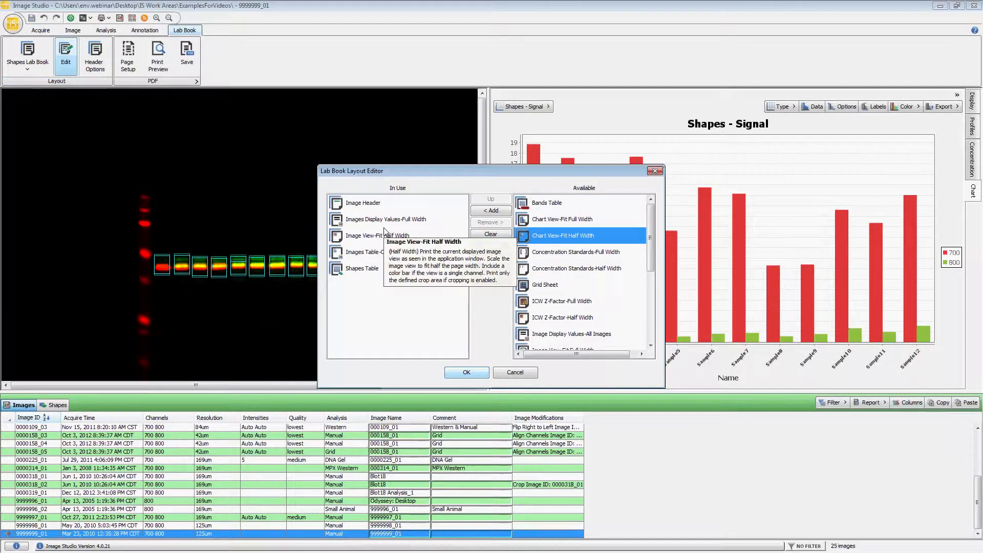
{"action": "left_click", "coordinate": [515, 373]}
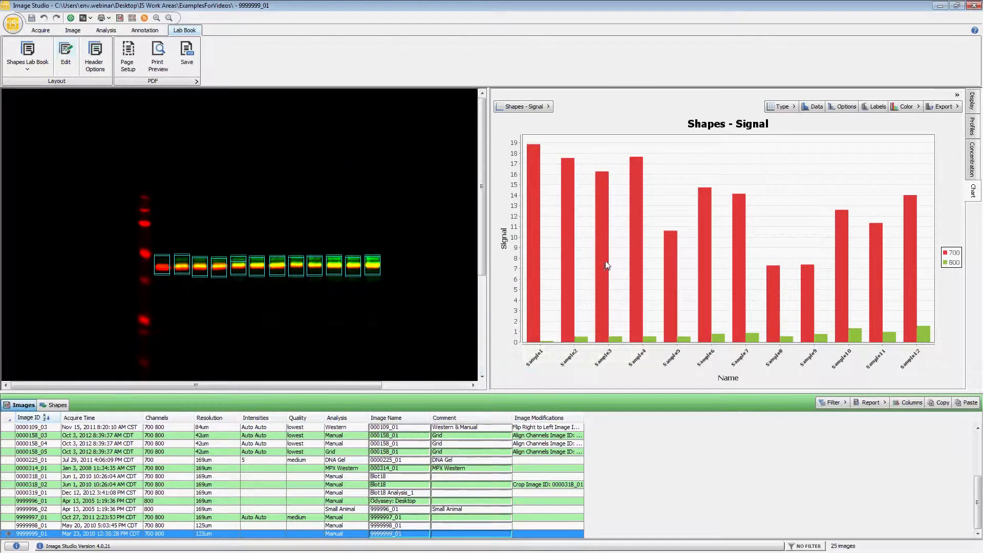
Open the DNA gel image 0000225_01 and look through the available chart templates
{"action": "left_click", "coordinate": [338, 461]}
{"action": "double_click", "coordinate": [338, 461]}
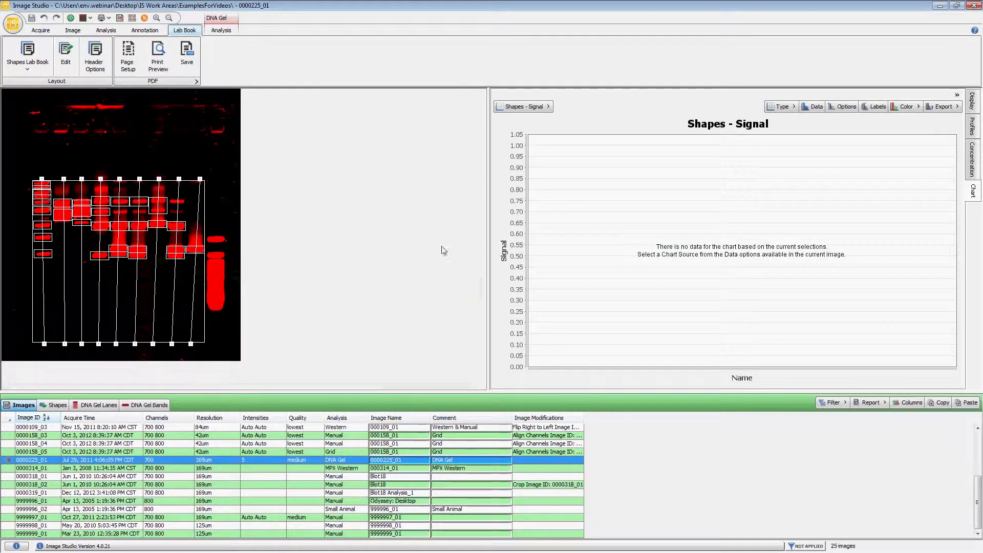
{"action": "left_click", "coordinate": [536, 108]}
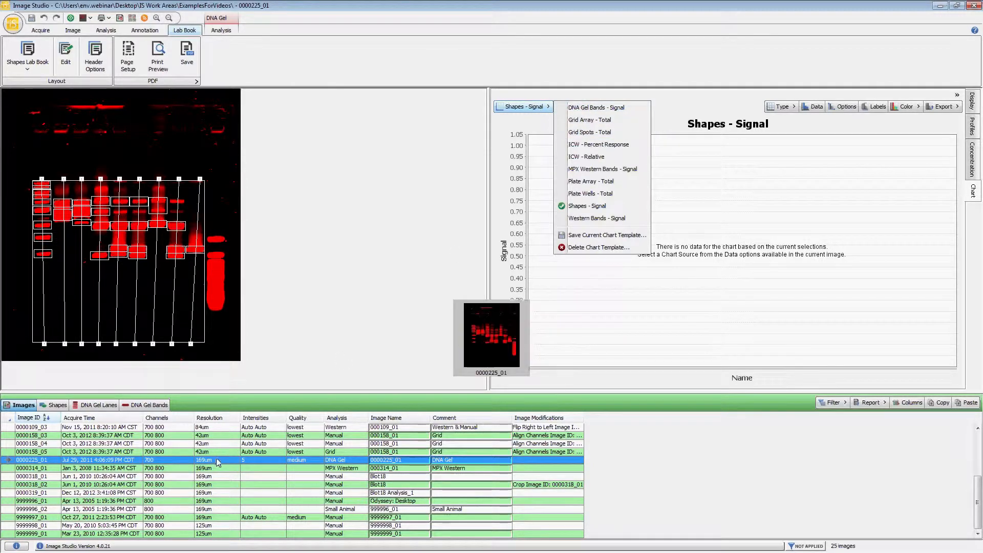
{"action": "left_click", "coordinate": [217, 494]}
Open the ICW image 0000065_02 and chart it with the ICW - Relative template, followed by ICW - Percent Response
{"action": "scroll", "coordinate": [217, 494], "scroll_direction": "up", "scroll_amount": 2}
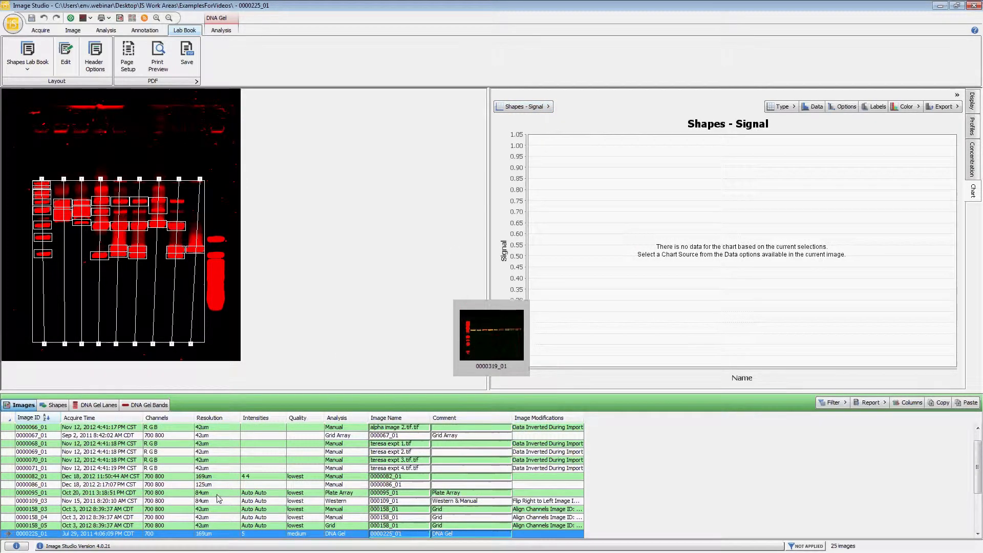
{"action": "scroll", "coordinate": [228, 489], "scroll_direction": "up", "scroll_amount": 2}
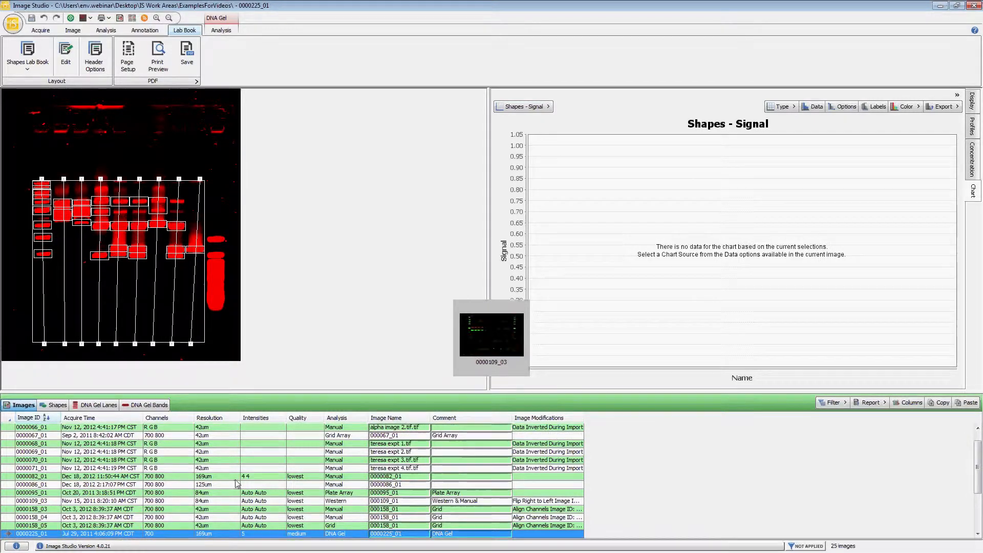
{"action": "left_click", "coordinate": [239, 437]}
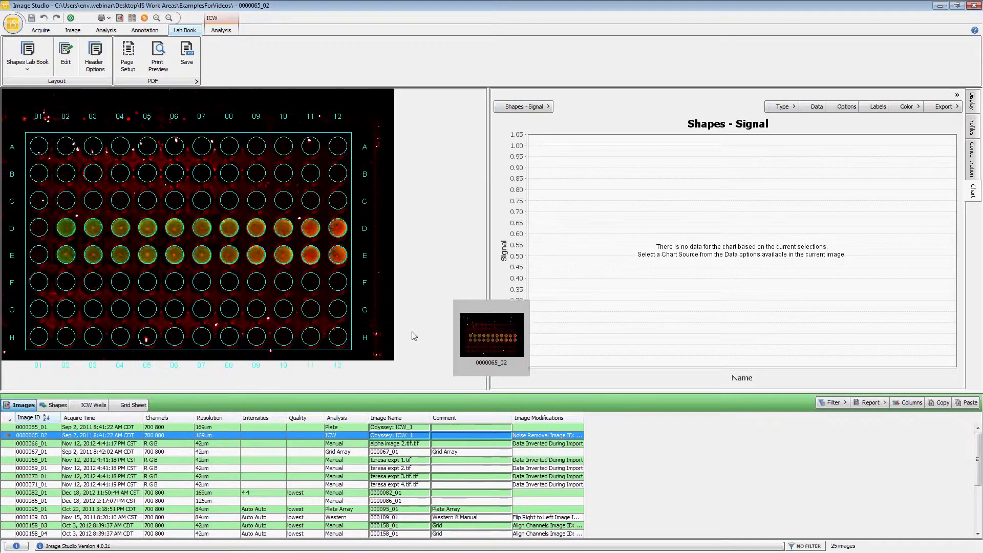
{"action": "left_click", "coordinate": [536, 109]}
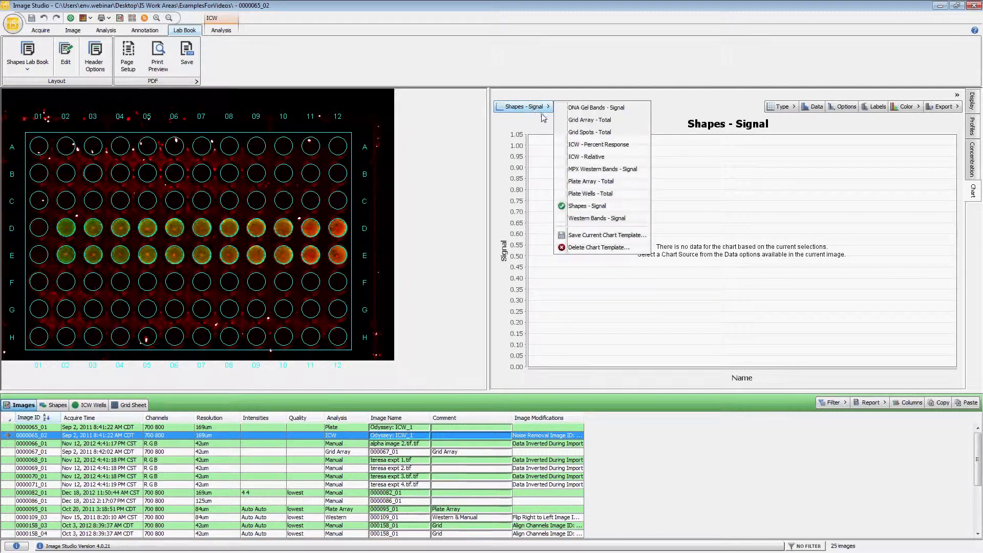
{"action": "left_click", "coordinate": [602, 161]}
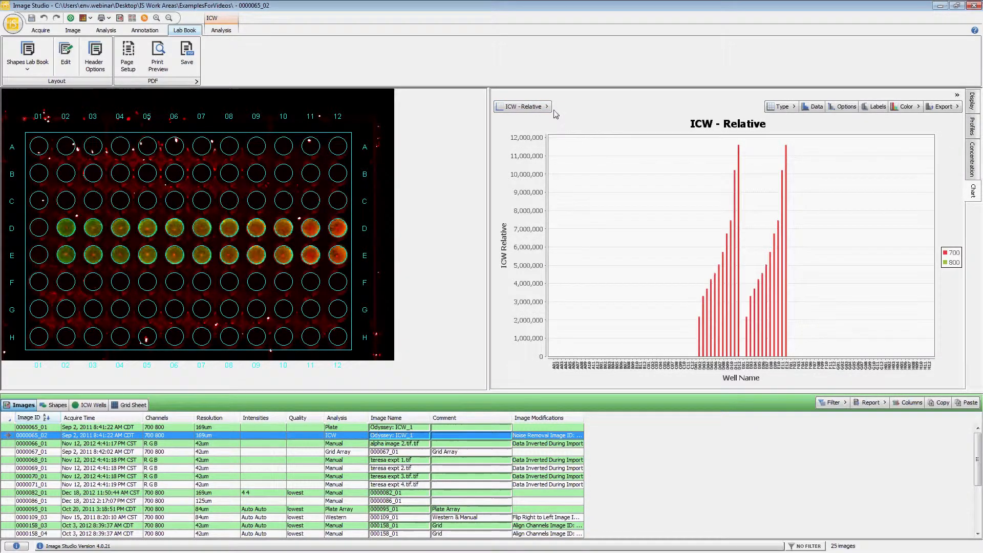
{"action": "left_click", "coordinate": [548, 108]}
{"action": "left_click", "coordinate": [597, 144]}
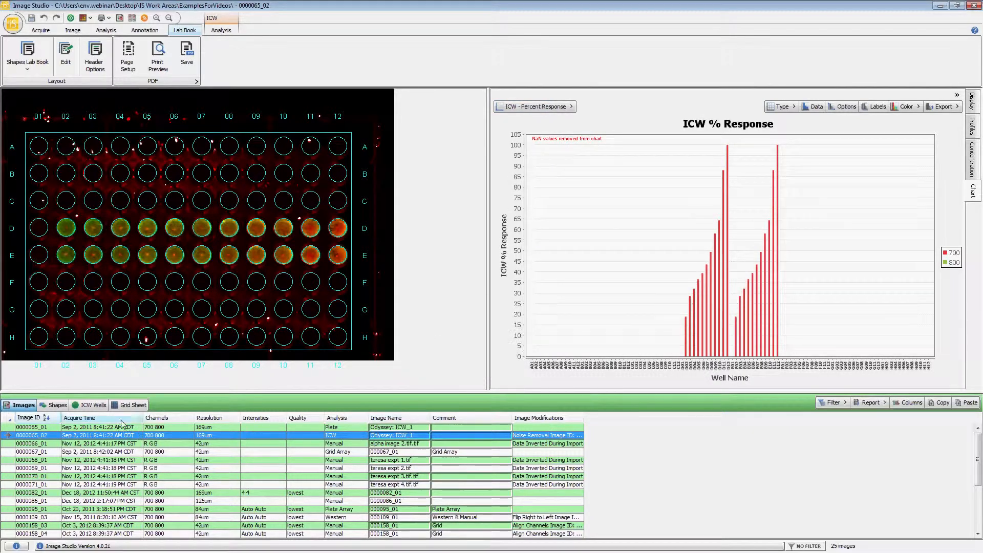
Filter the ICW Wells table by ICW Type to exclude the wells of type None
{"action": "left_click", "coordinate": [92, 405]}
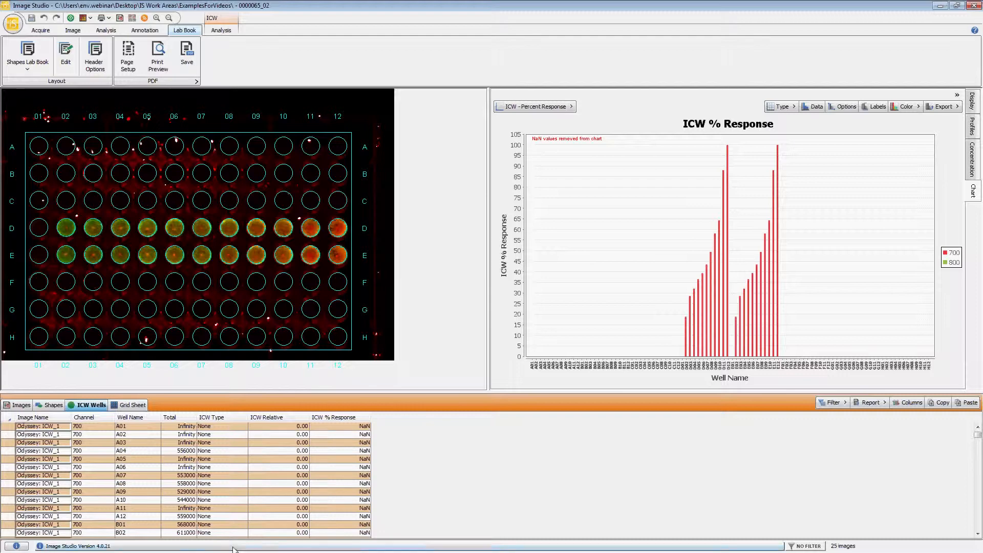
{"action": "left_click", "coordinate": [228, 419]}
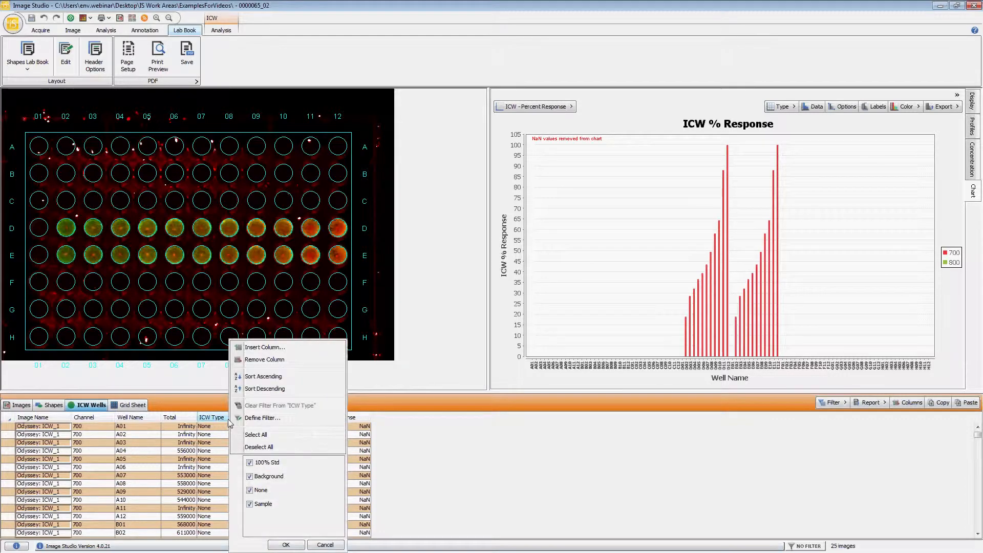
{"action": "left_click", "coordinate": [258, 491]}
{"action": "left_click", "coordinate": [286, 545]}
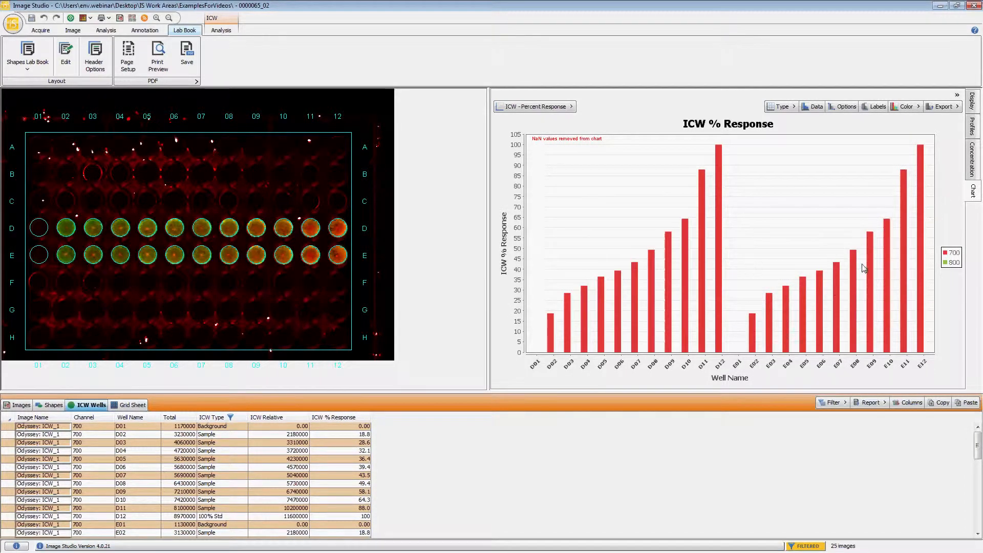
Open the Western image 0000109_03 from the image list
{"action": "left_click", "coordinate": [18, 405]}
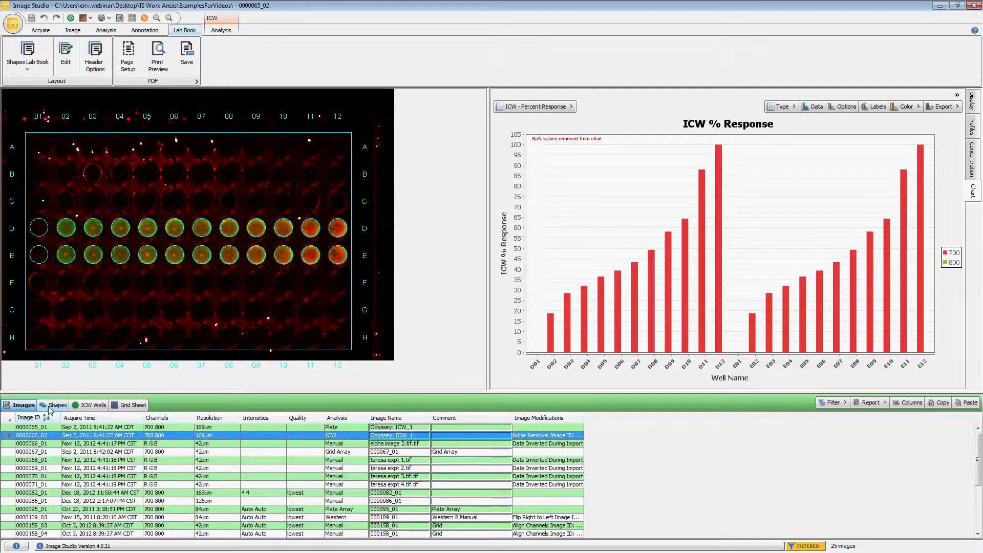
{"action": "scroll", "coordinate": [152, 526], "scroll_direction": "down", "scroll_amount": 4}
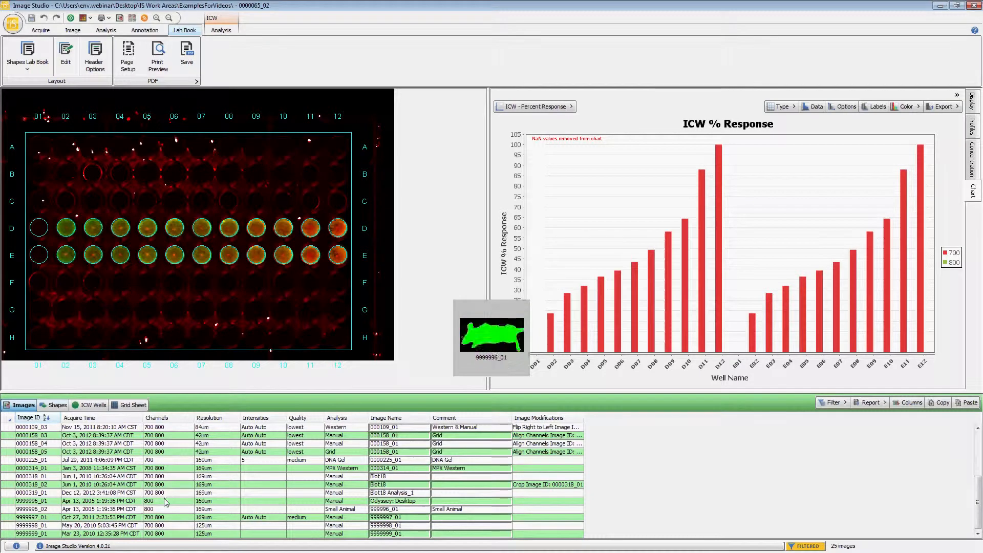
{"action": "scroll", "coordinate": [164, 479], "scroll_direction": "up", "scroll_amount": 1}
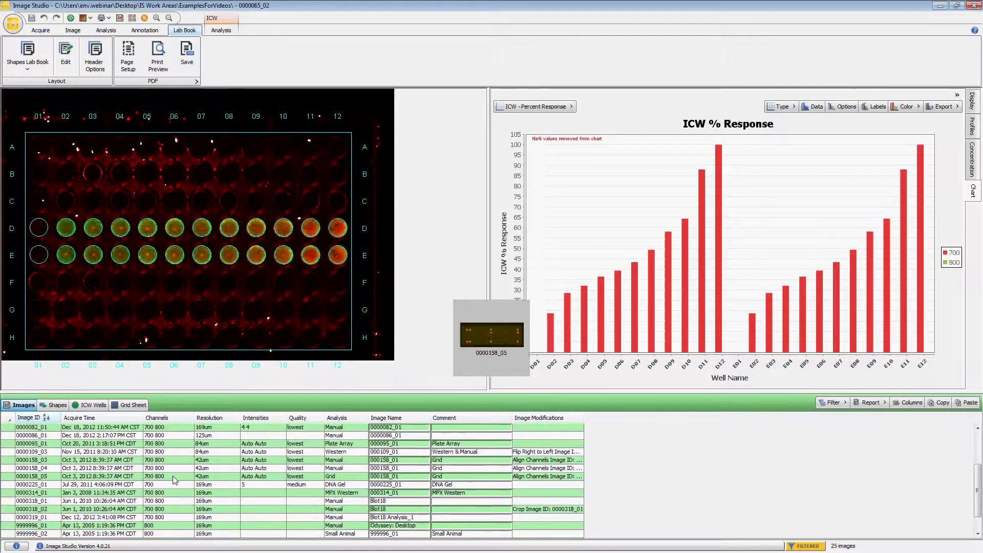
{"action": "left_click", "coordinate": [175, 452]}
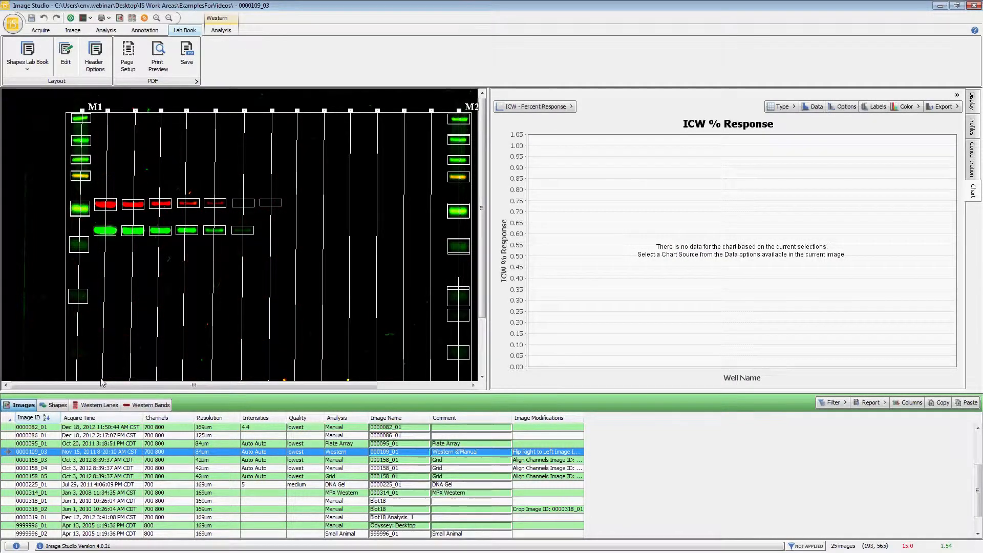
Filter marker lanes M1 and M2 out of the Western Lanes table and chart the image with the Western Bands - Signal template
{"action": "left_click", "coordinate": [105, 405]}
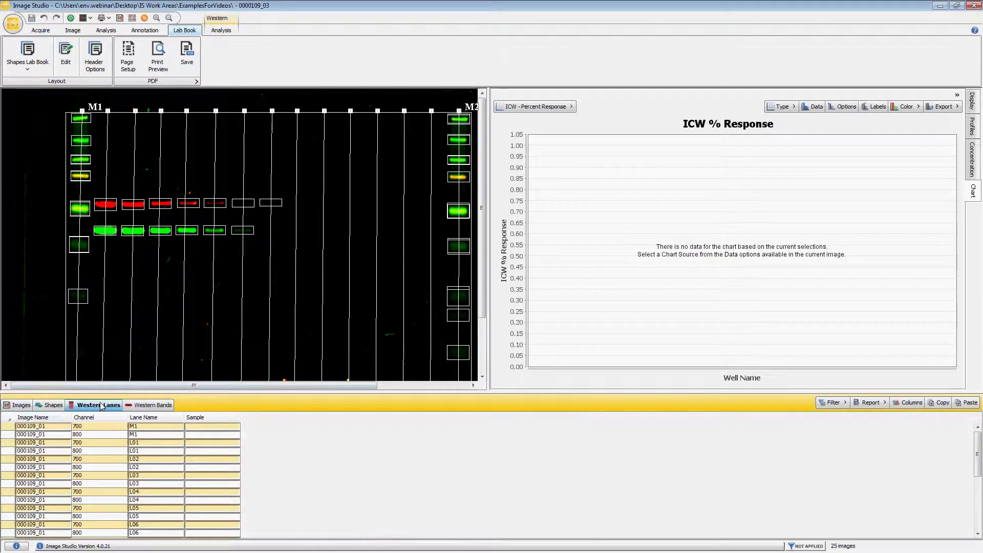
{"action": "right_click", "coordinate": [140, 420]}
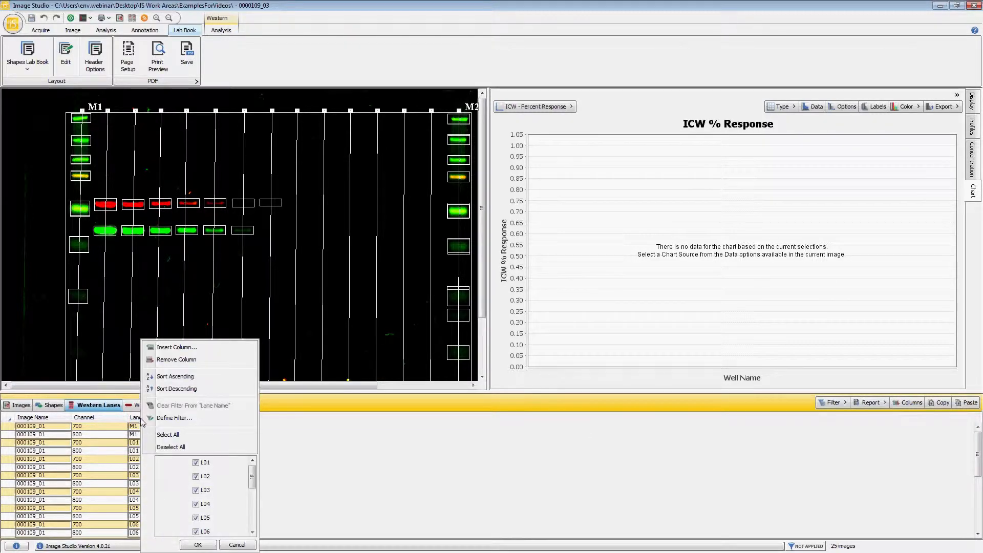
{"action": "left_click_drag", "start_coordinate": [254, 481], "coordinate": [239, 523]}
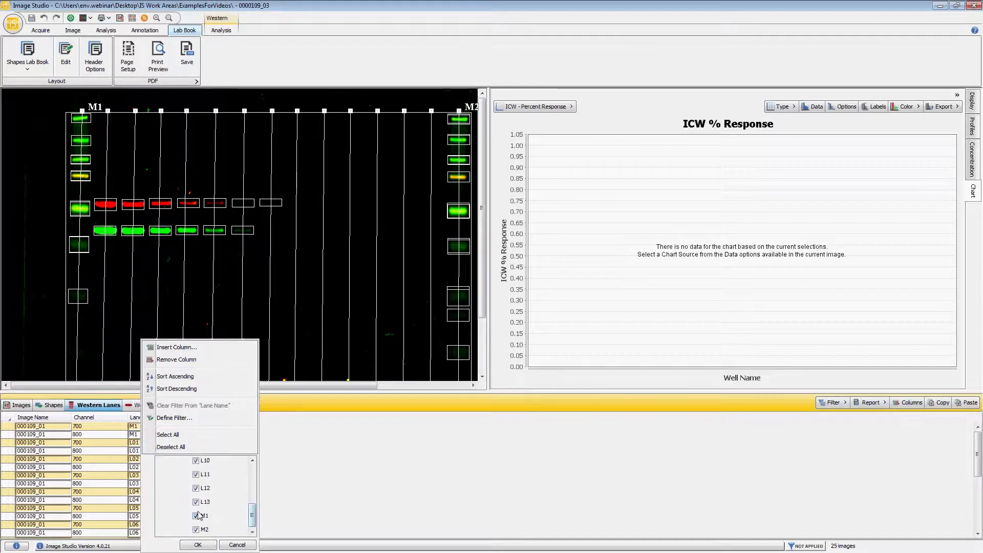
{"action": "left_click", "coordinate": [198, 545]}
{"action": "left_click", "coordinate": [536, 106]}
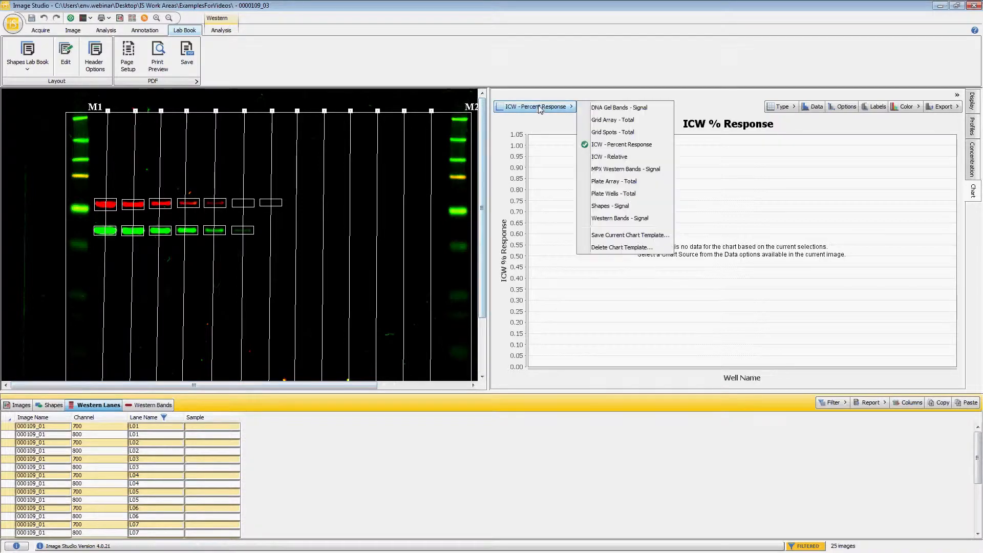
{"action": "left_click", "coordinate": [614, 219]}
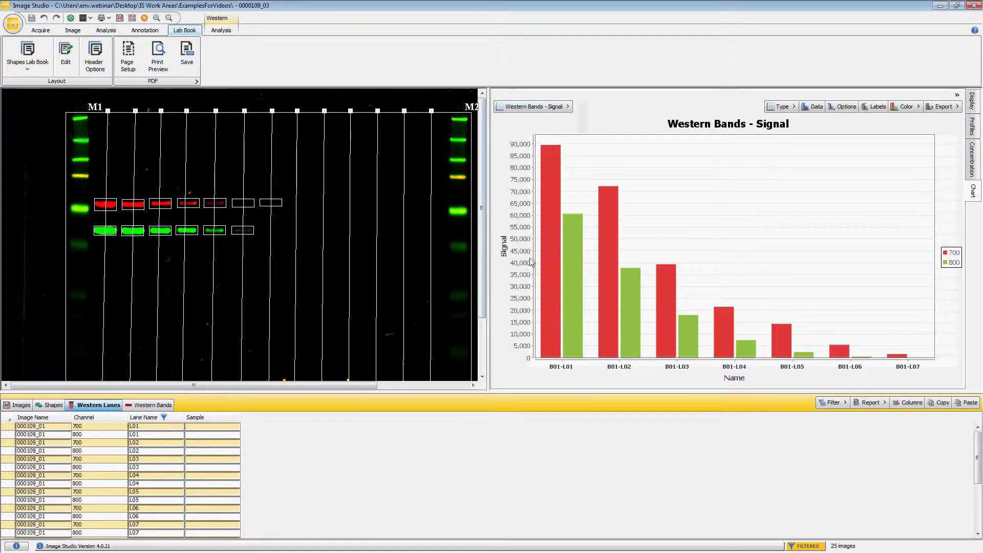